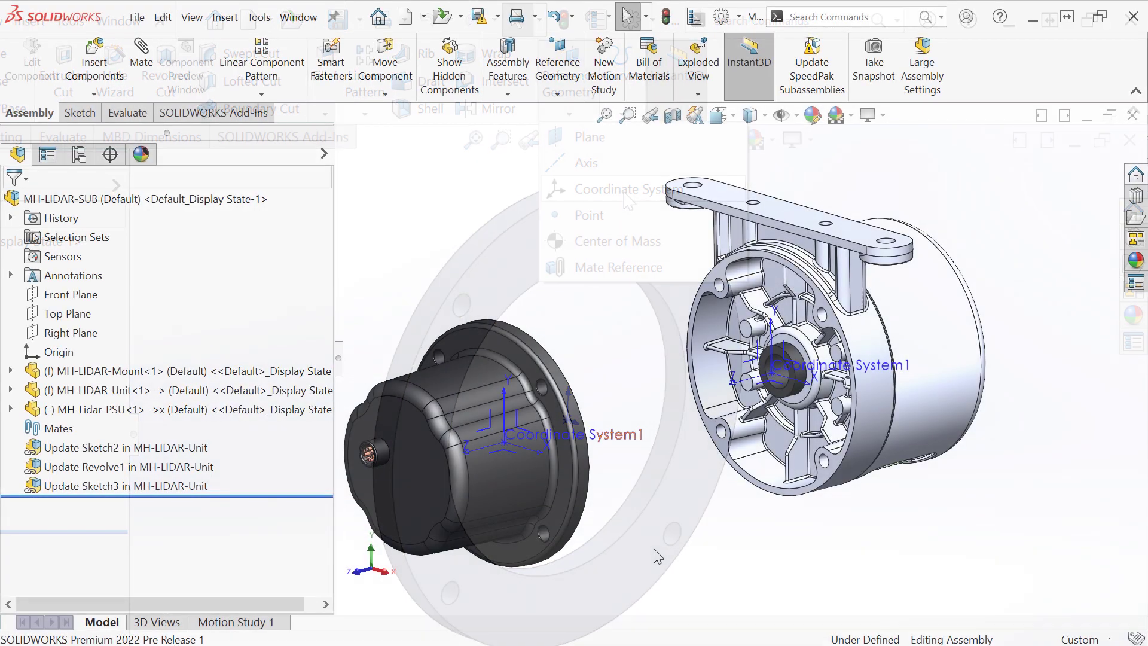
- Mate the black PSU component into the mount
left_click(581, 434)
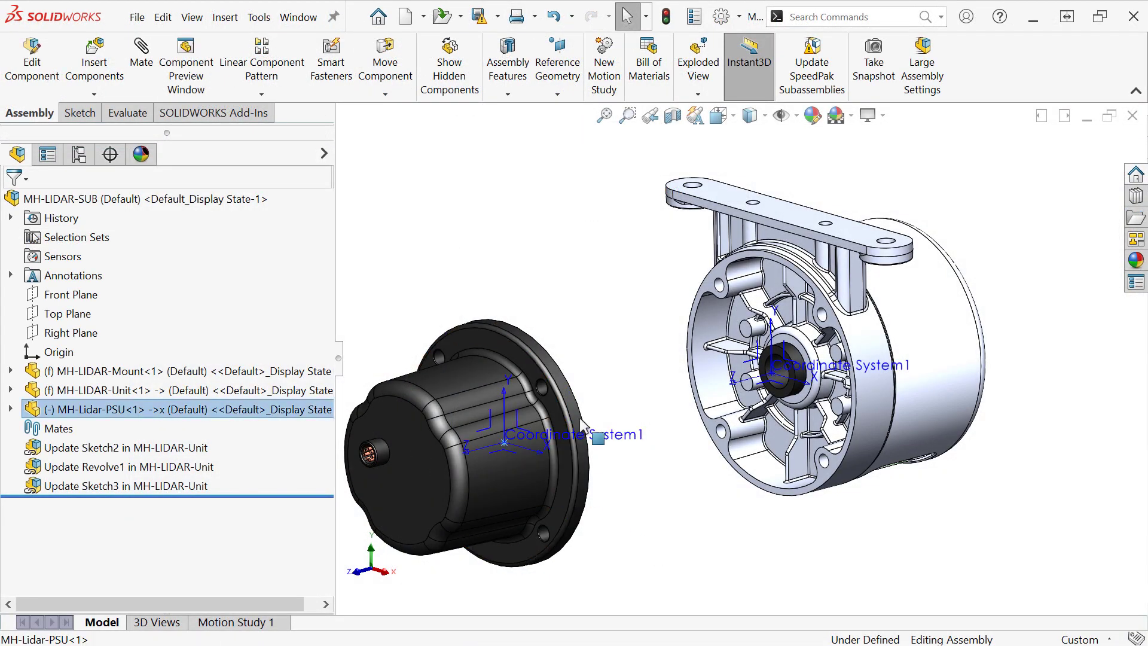
left_click(771, 380, "ctrl")
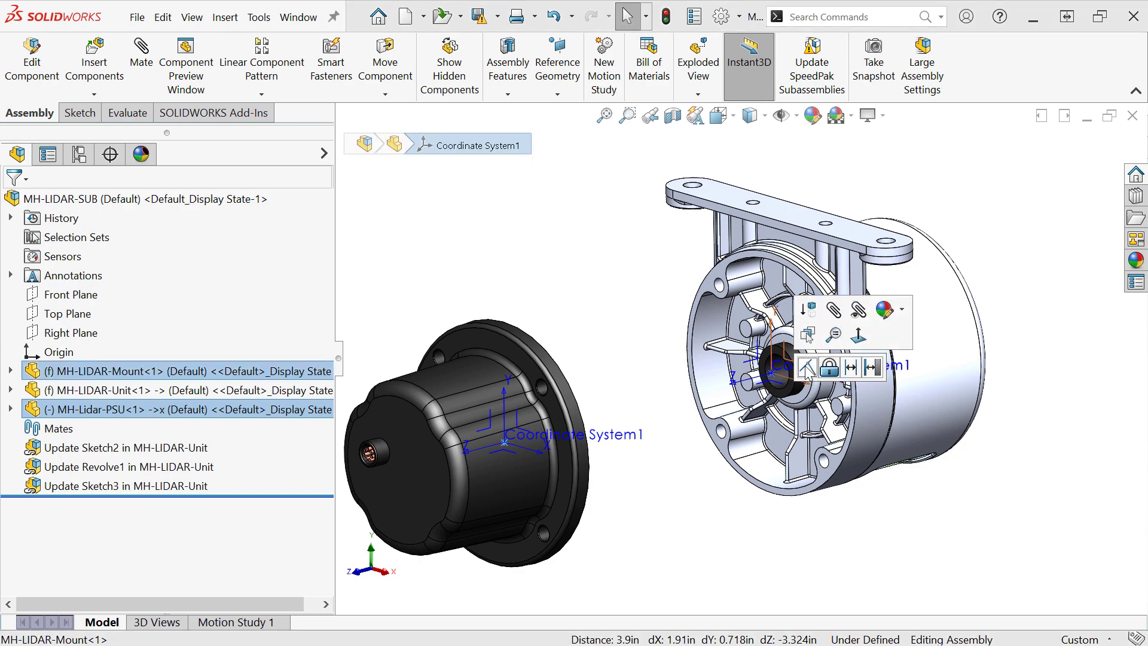
left_click(808, 370)
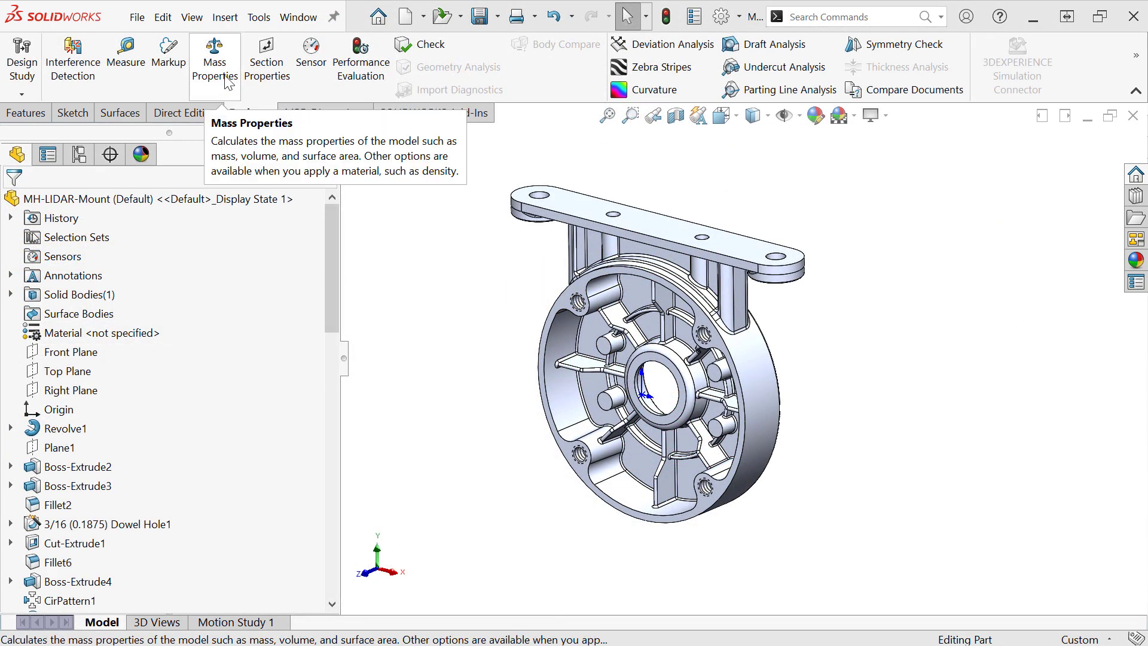
- Report mass properties relative to Coordinate System1 and set the STL output coordinate system
left_click(214, 59)
left_click(492, 285)
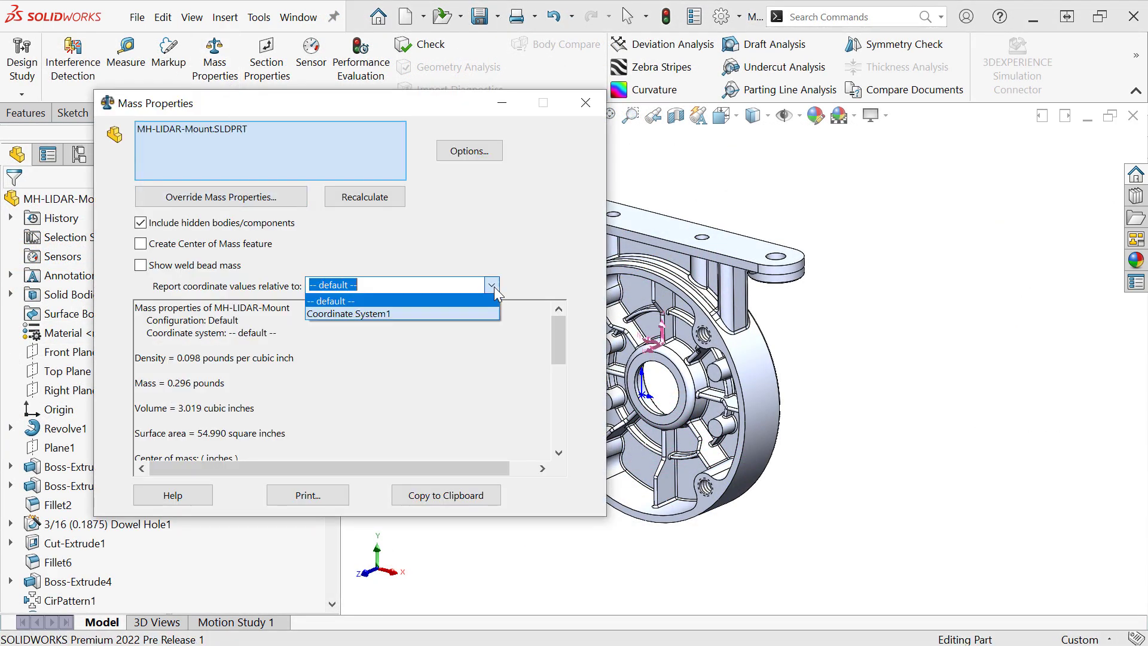
left_click(456, 315)
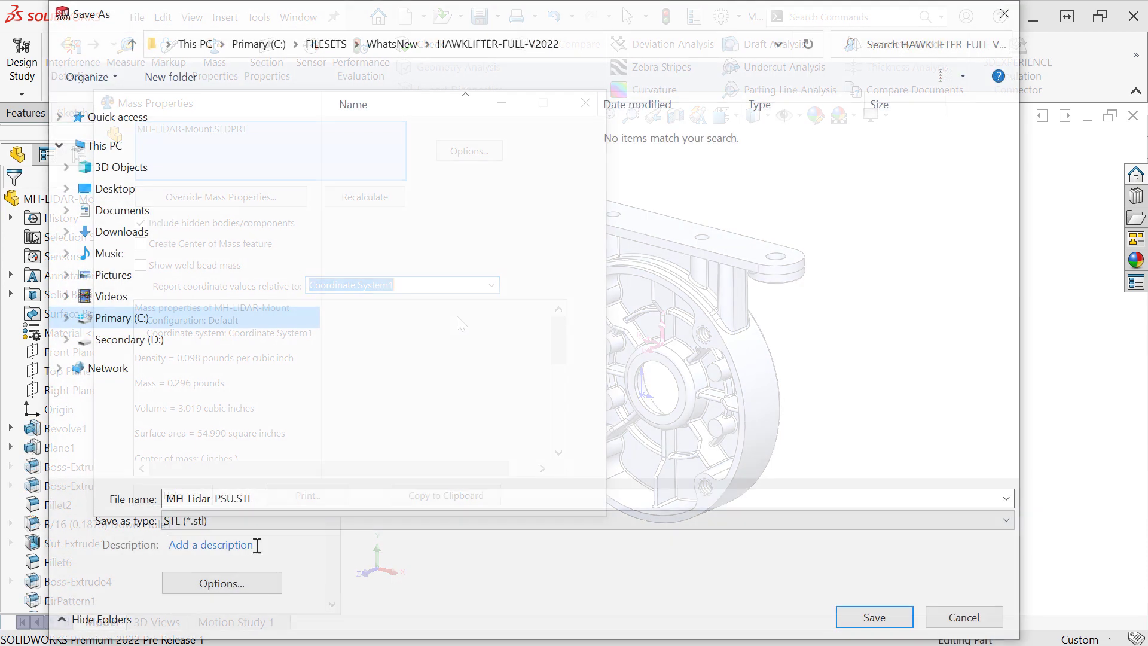
left_click(235, 581)
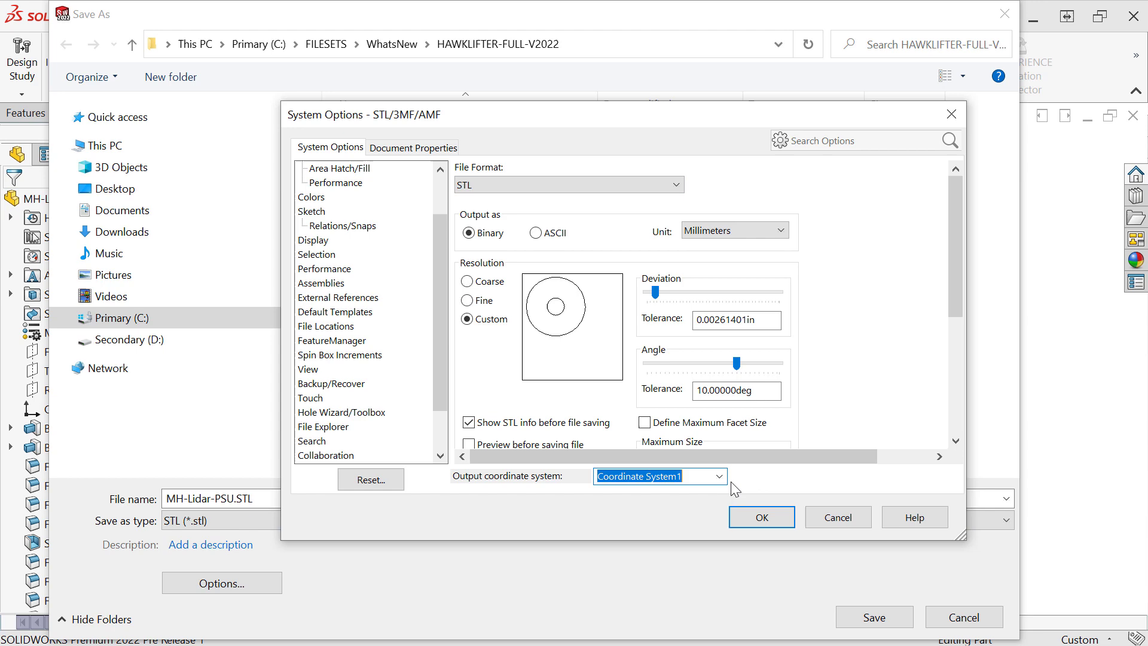
left_click(723, 479)
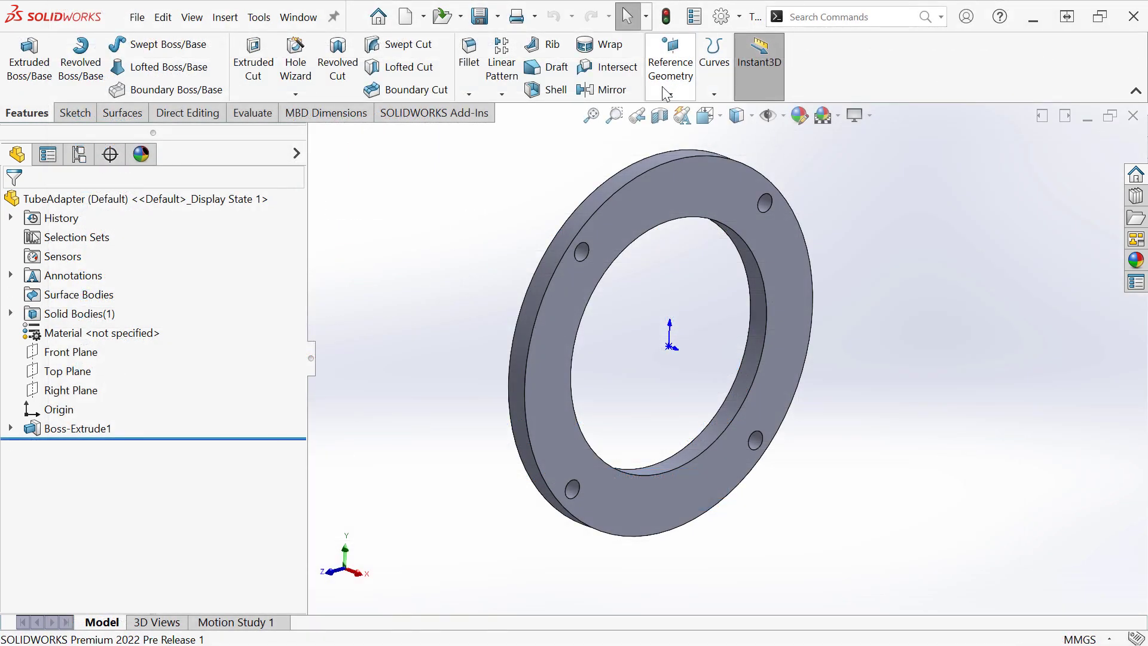
- Create Coordinate System1 at the TubeAdapter flange's origin
left_click(662, 87)
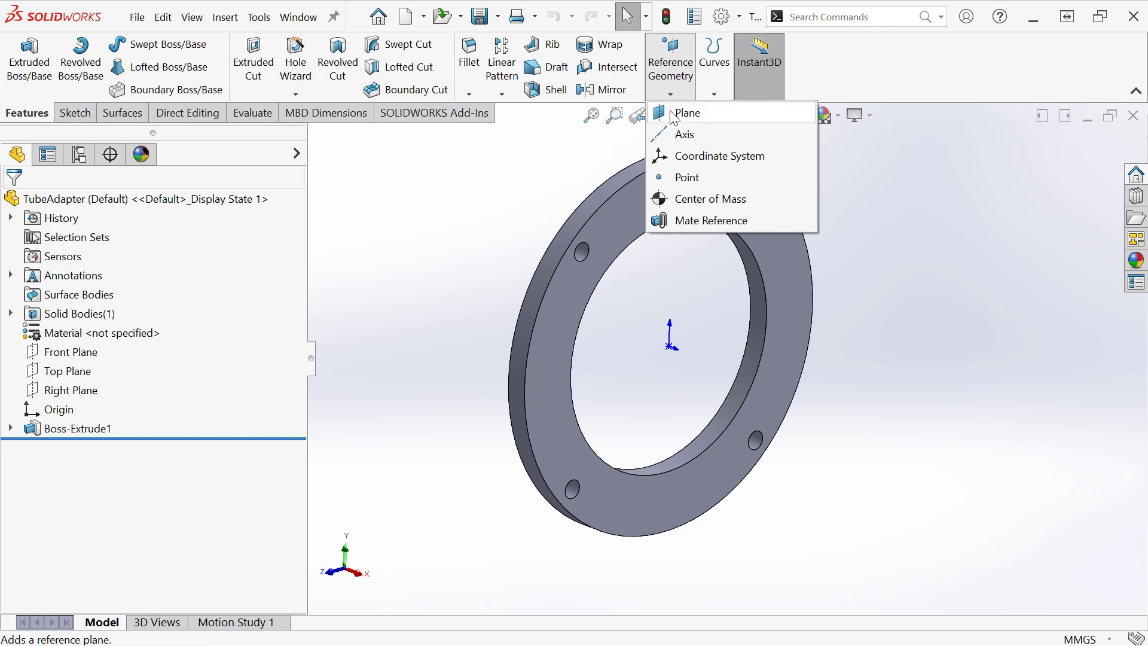
left_click(719, 162)
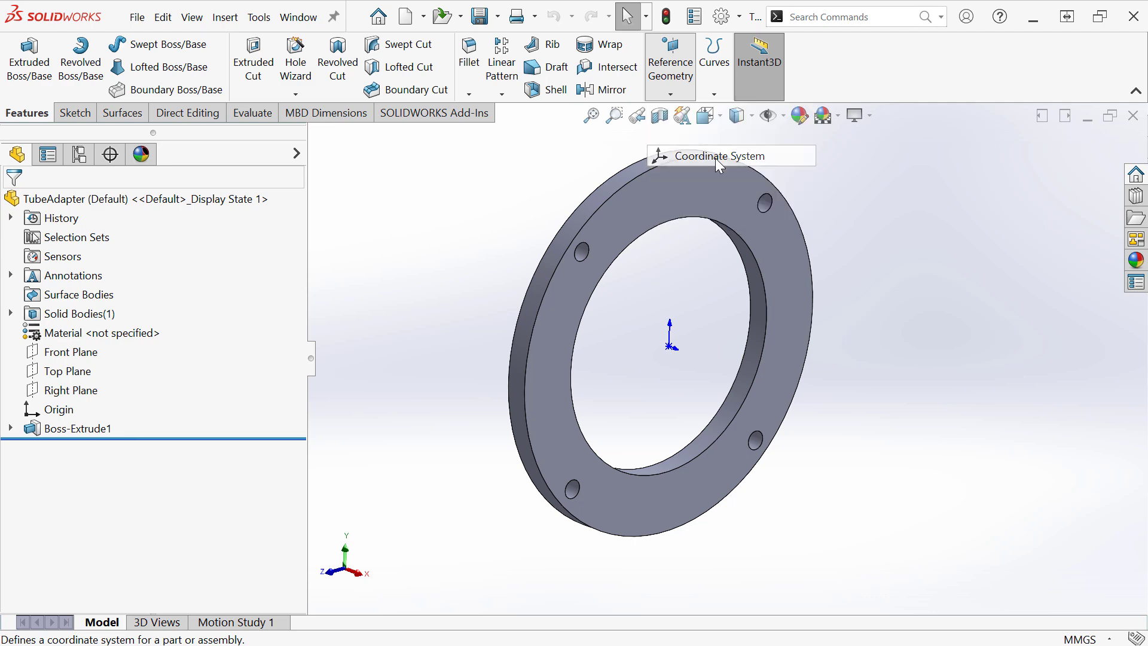
left_click(670, 352)
right_click(670, 352)
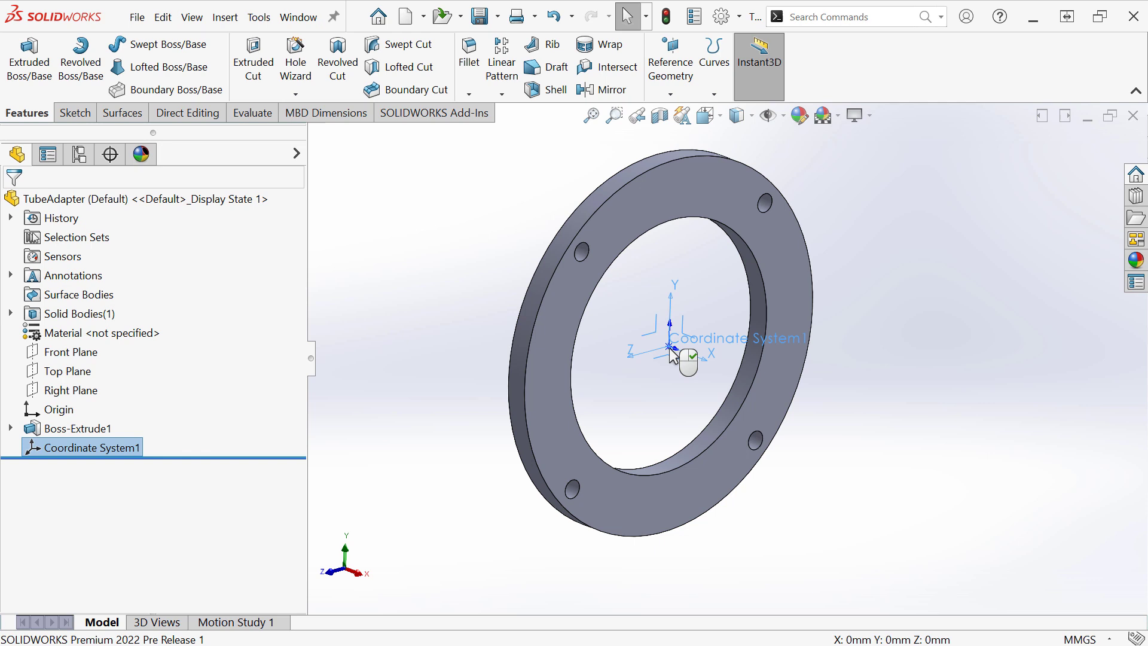
left_click(783, 116)
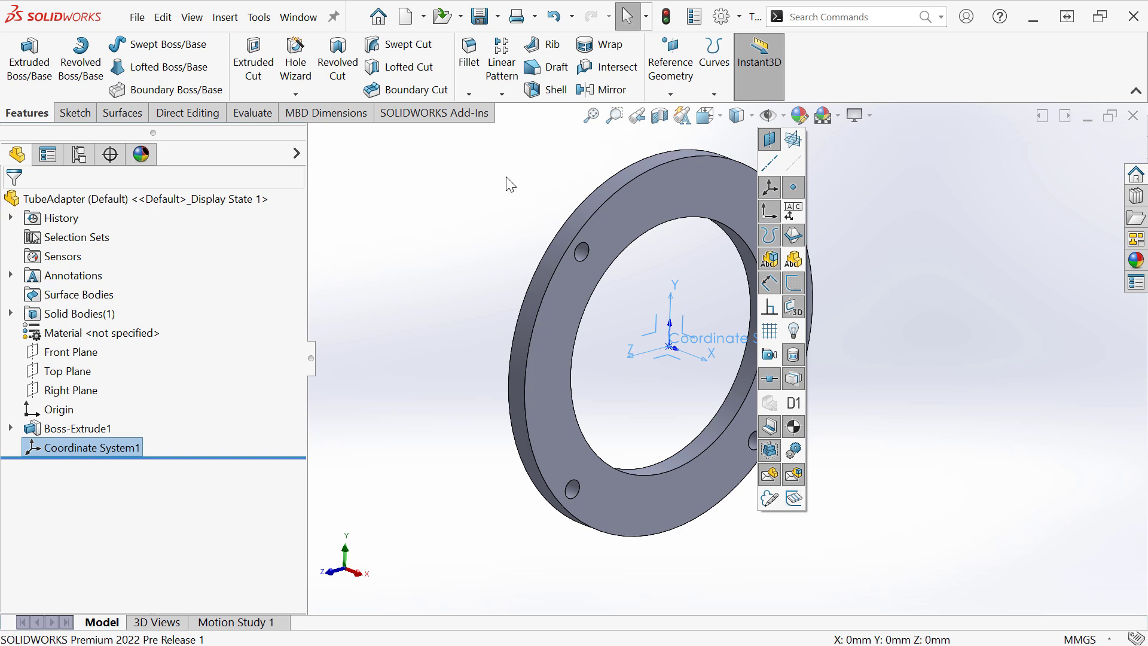
key("f")
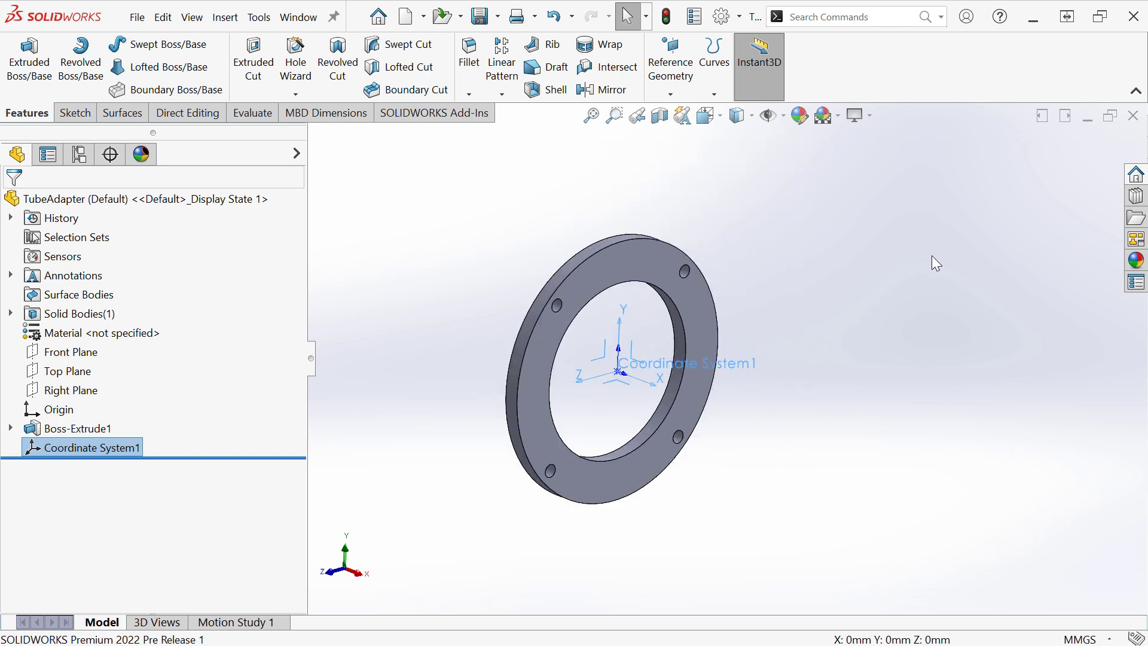
left_click(872, 235)
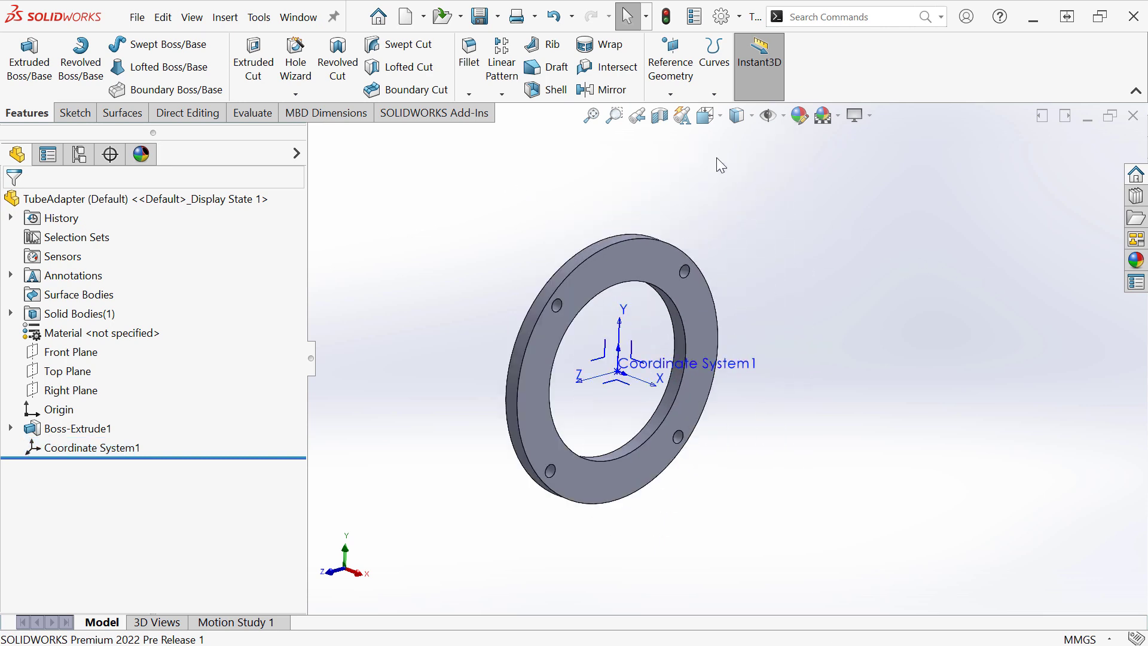
- Add Coordinate System2 with its position entered numerically as X = 50 mm
left_click(670, 83)
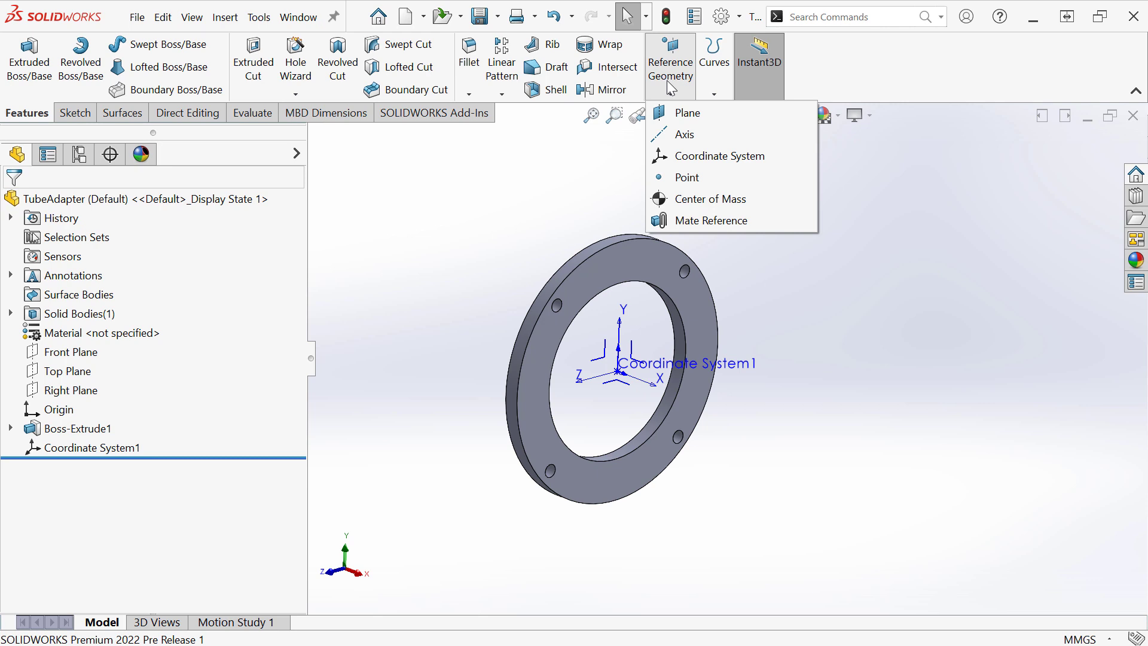
left_click(688, 156)
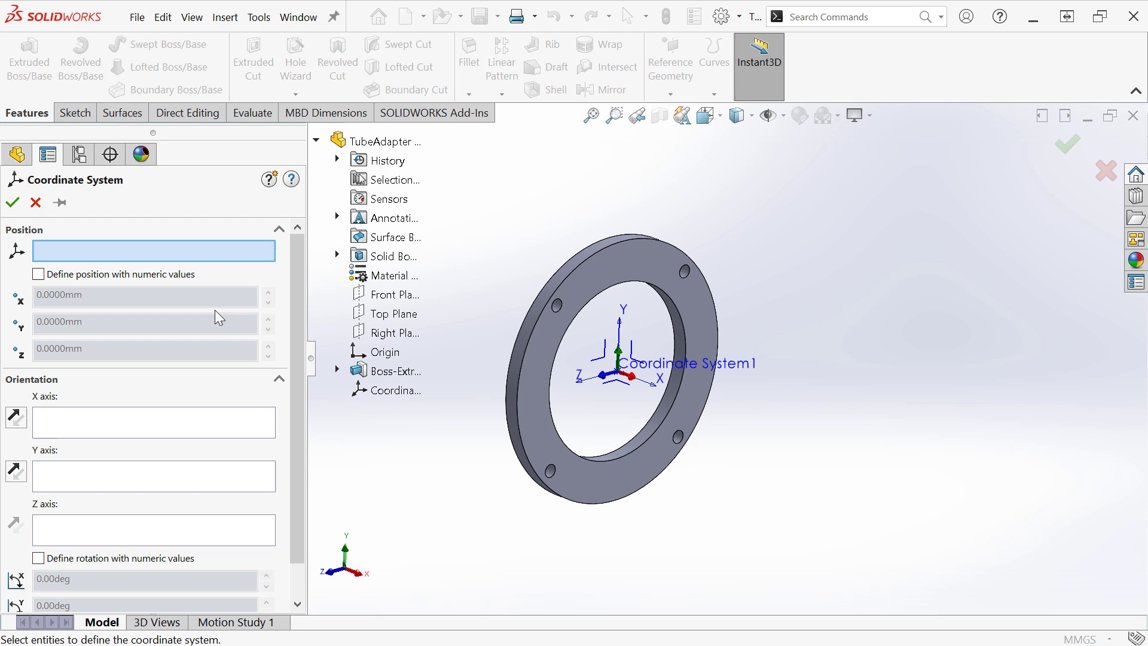
left_click(78, 275)
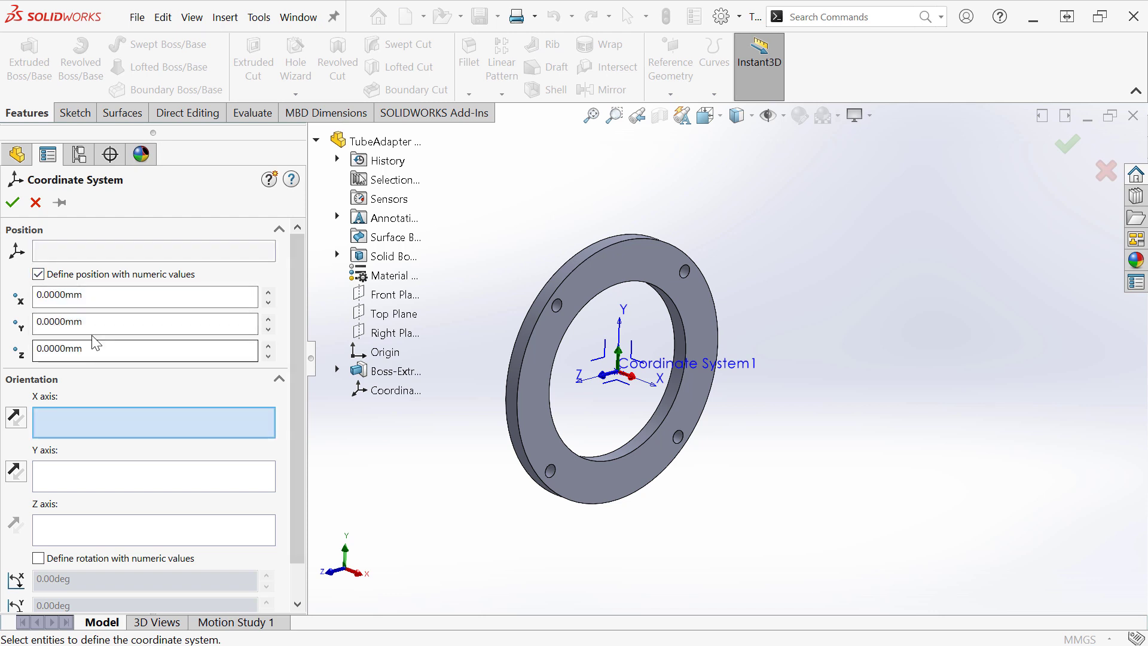
left_click(92, 294)
type("50")
key("Return")
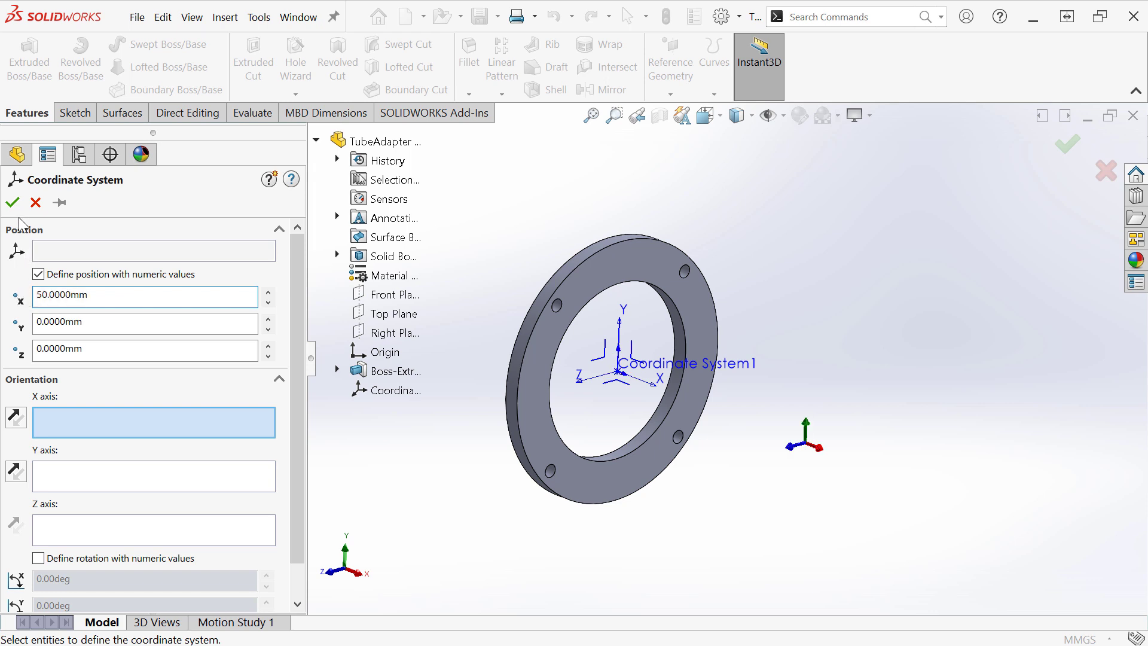
left_click(12, 202)
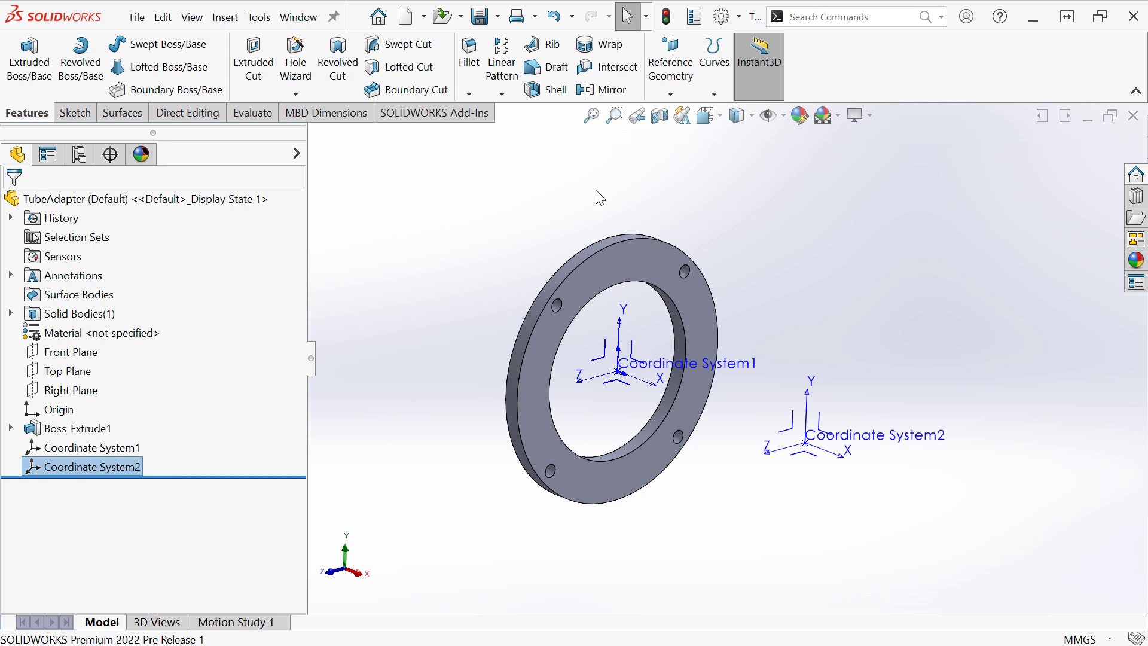
middle_click_drag(600, 200, 564, 203)
- Clear the selection and select Coordinate System1's YZ plane
left_click(564, 203)
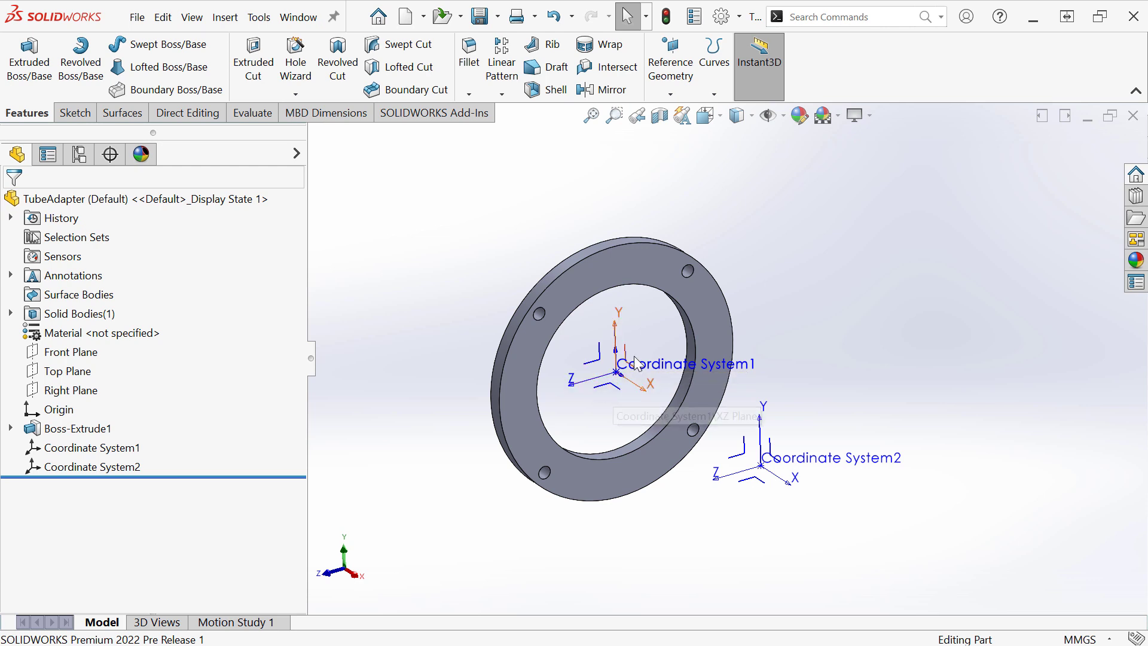
left_click(601, 364)
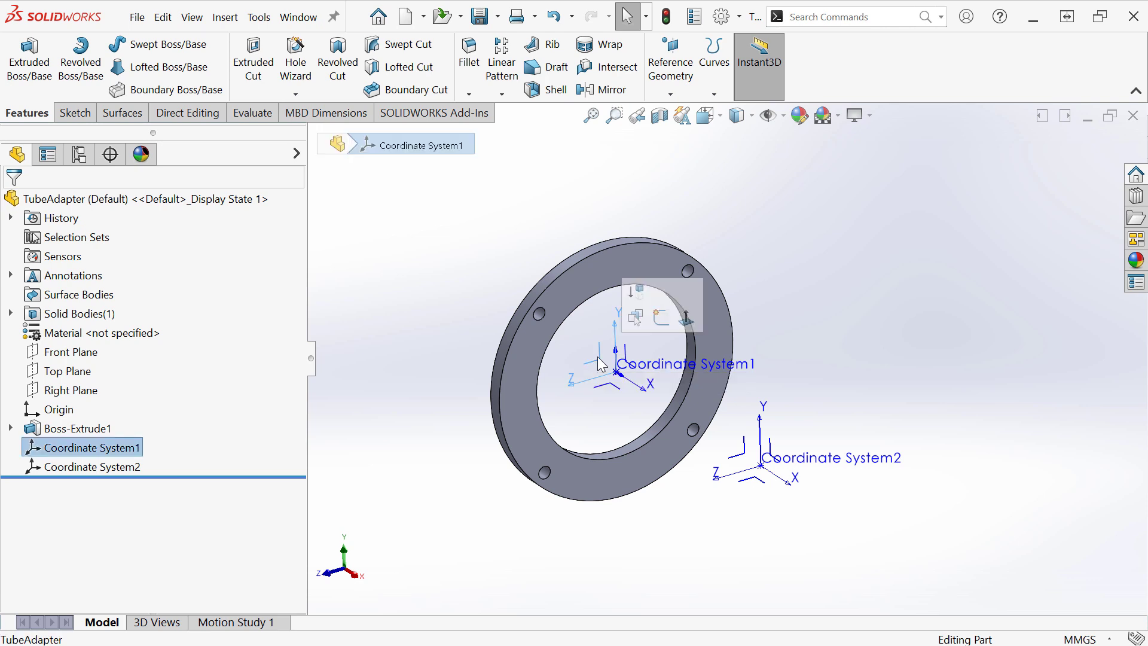
- Start a sketch on Coordinate System1's YZ plane and convert the 34 mm hole edge into it
left_click(660, 320)
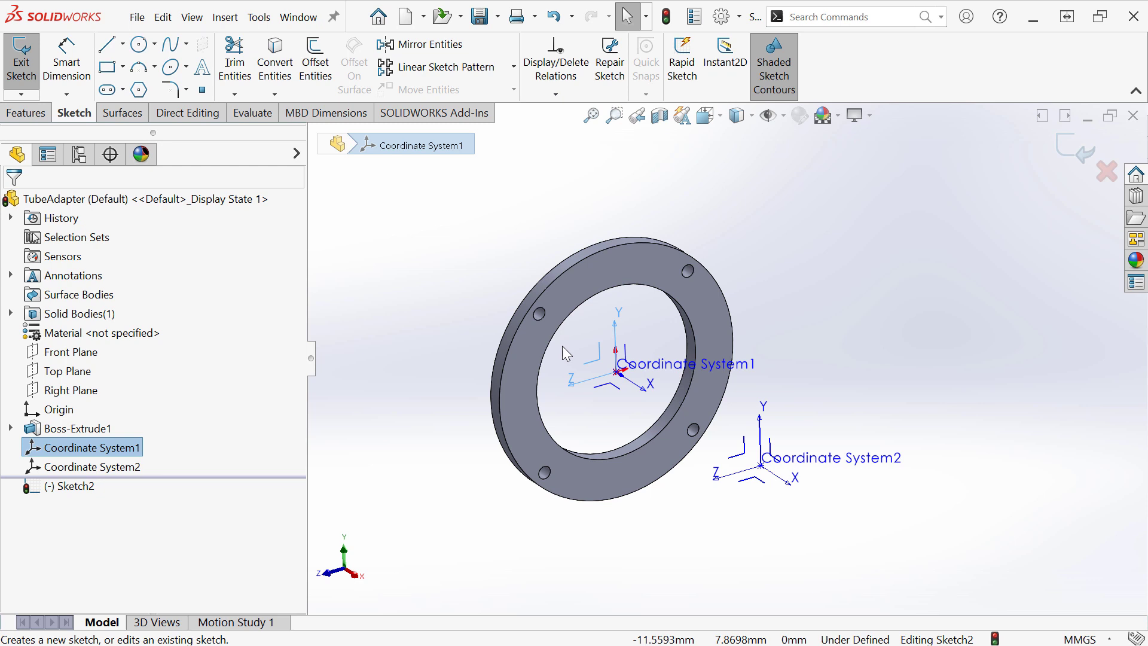
left_click(548, 354)
key("s")
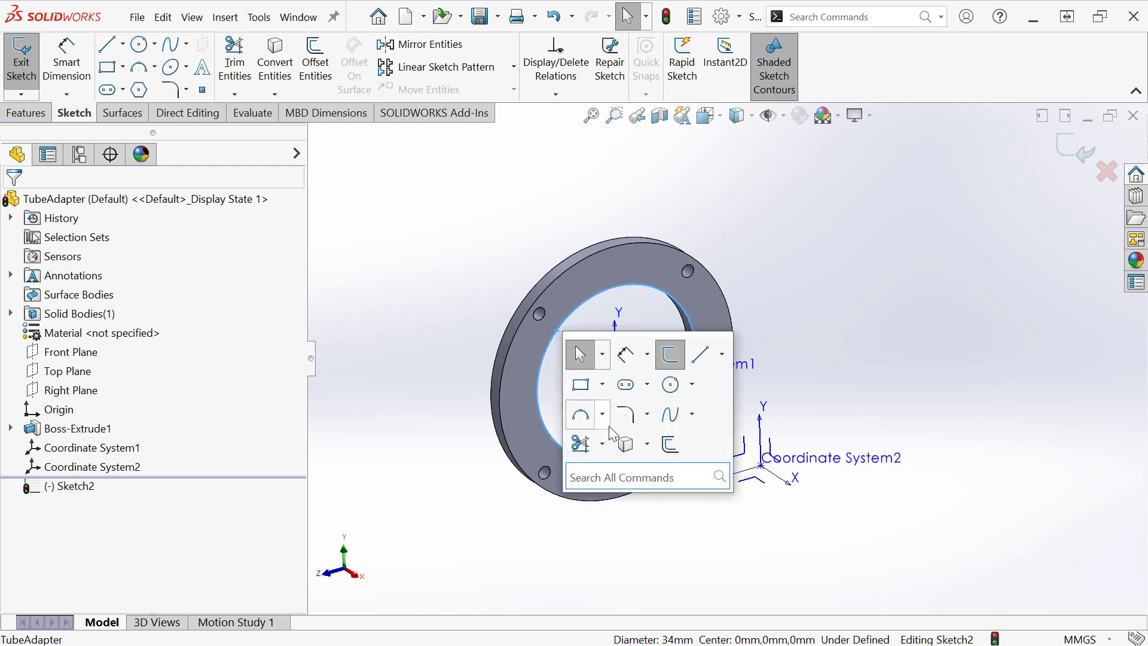
left_click(625, 444)
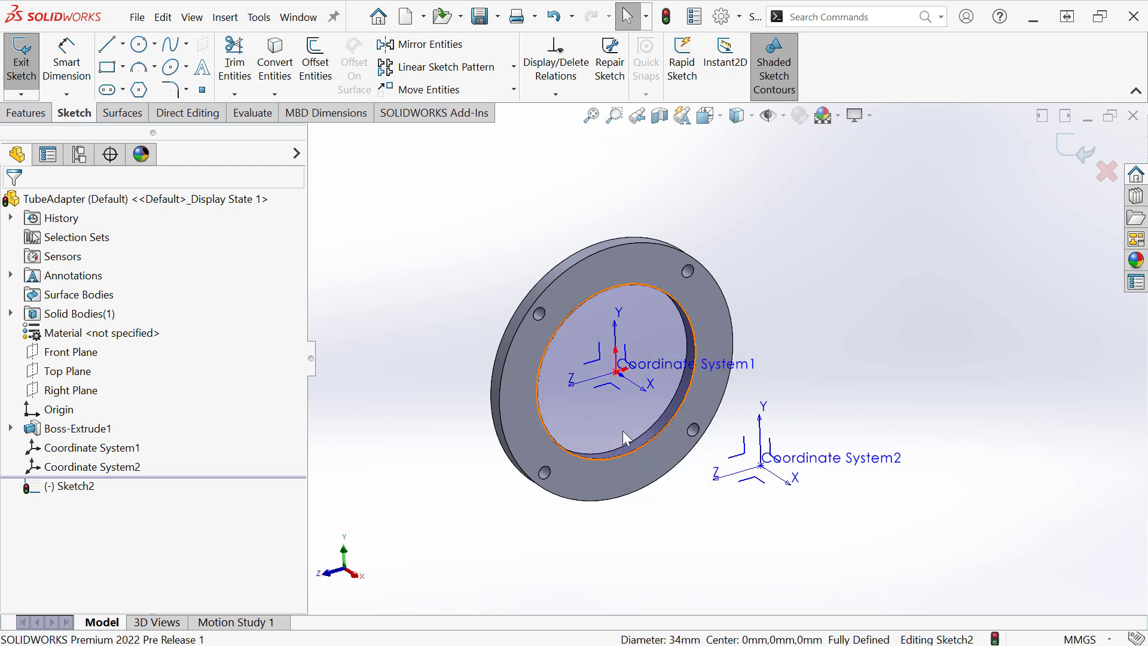
- Begin offsetting the converted bore circle
left_click(583, 323)
key("s")
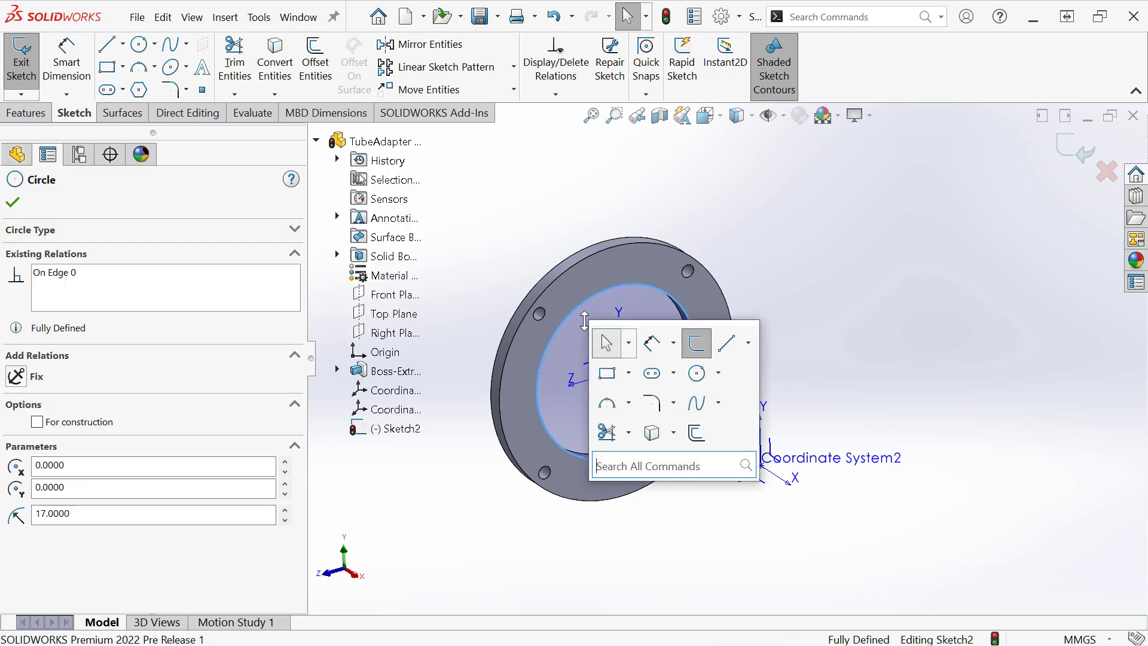
left_click(696, 434)
- Finish the 2 mm offset and extrude the ring up to Coordinate System2's YZ plane
type("2")
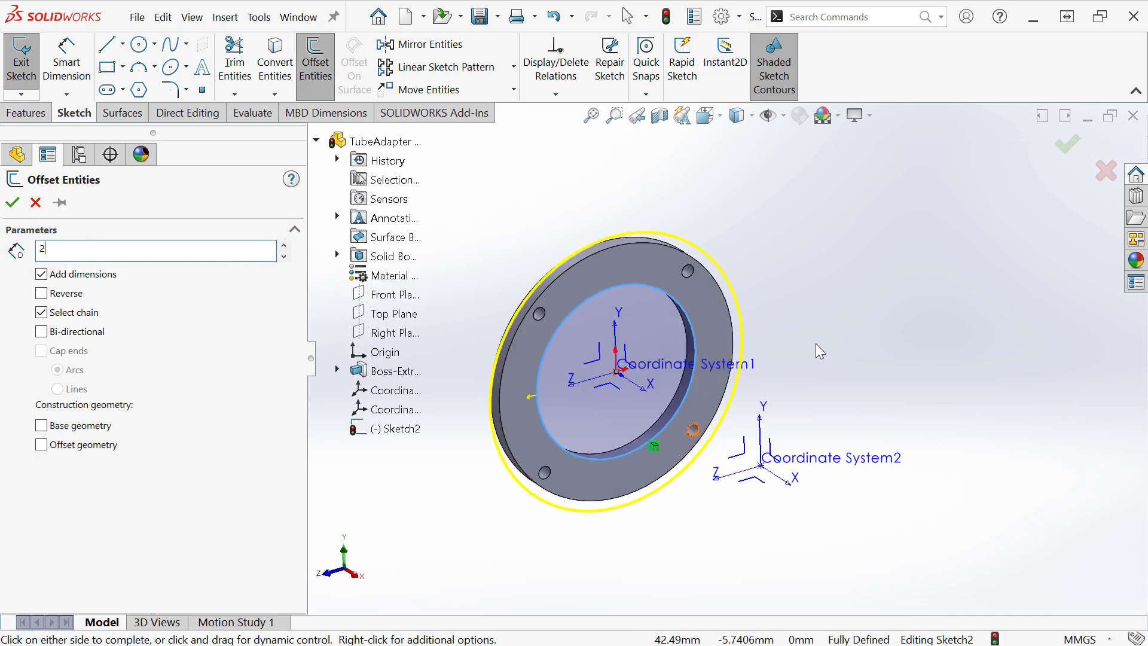
key("Return")
right_click(786, 248)
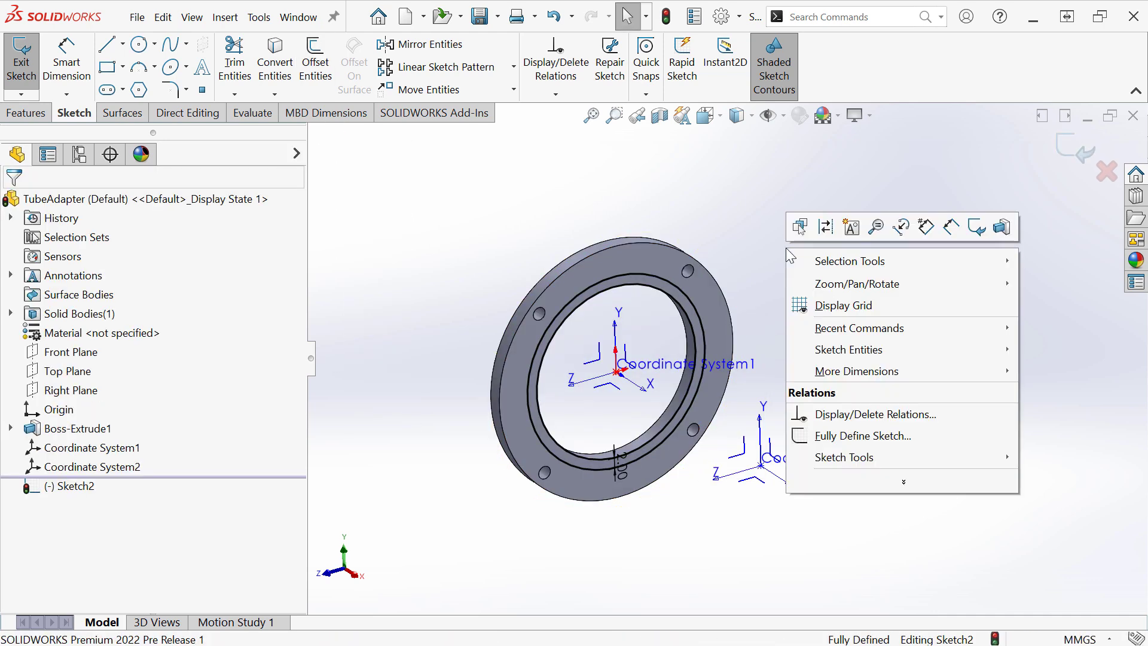
left_click(1001, 227)
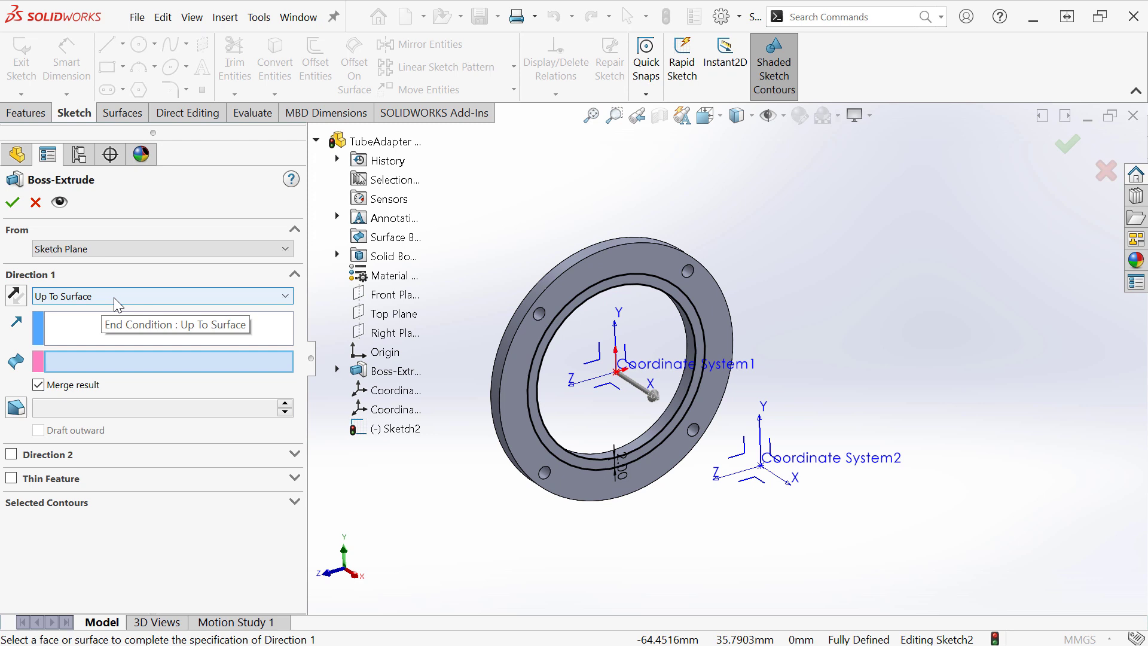
left_click(745, 458)
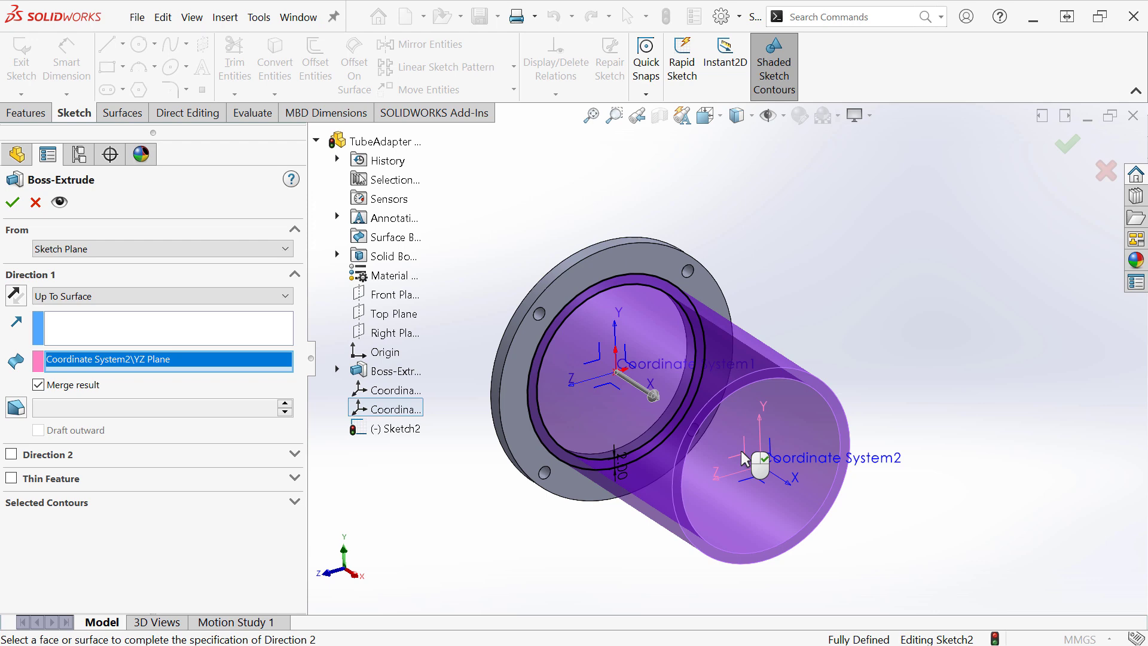
right_click(744, 459)
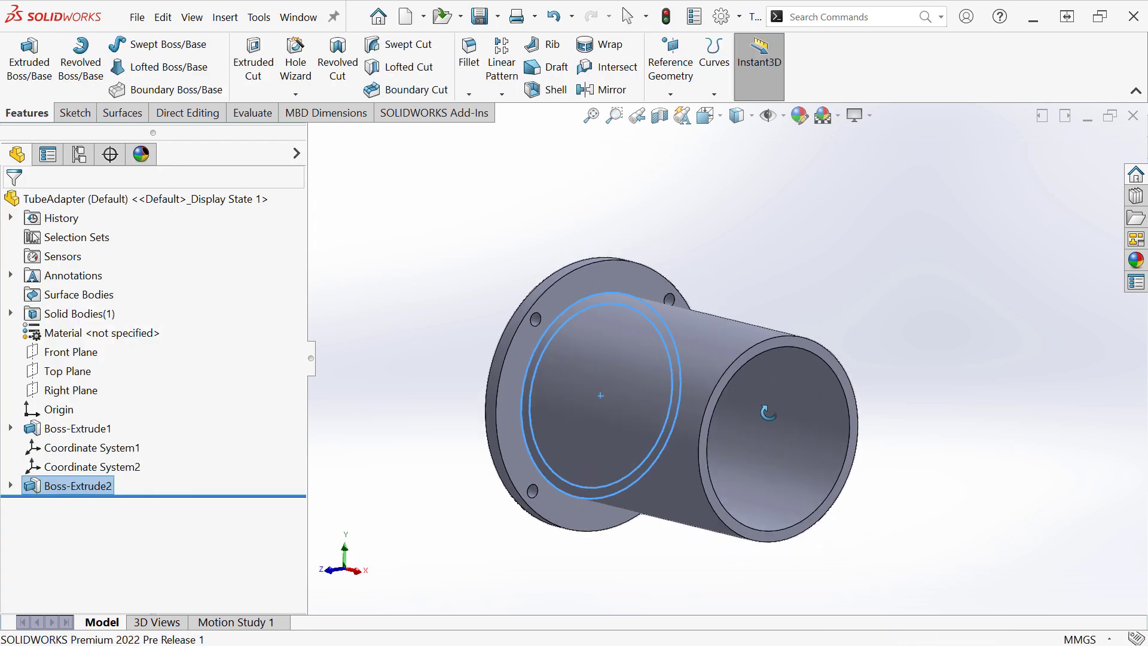
middle_click_drag(768, 412, 799, 316)
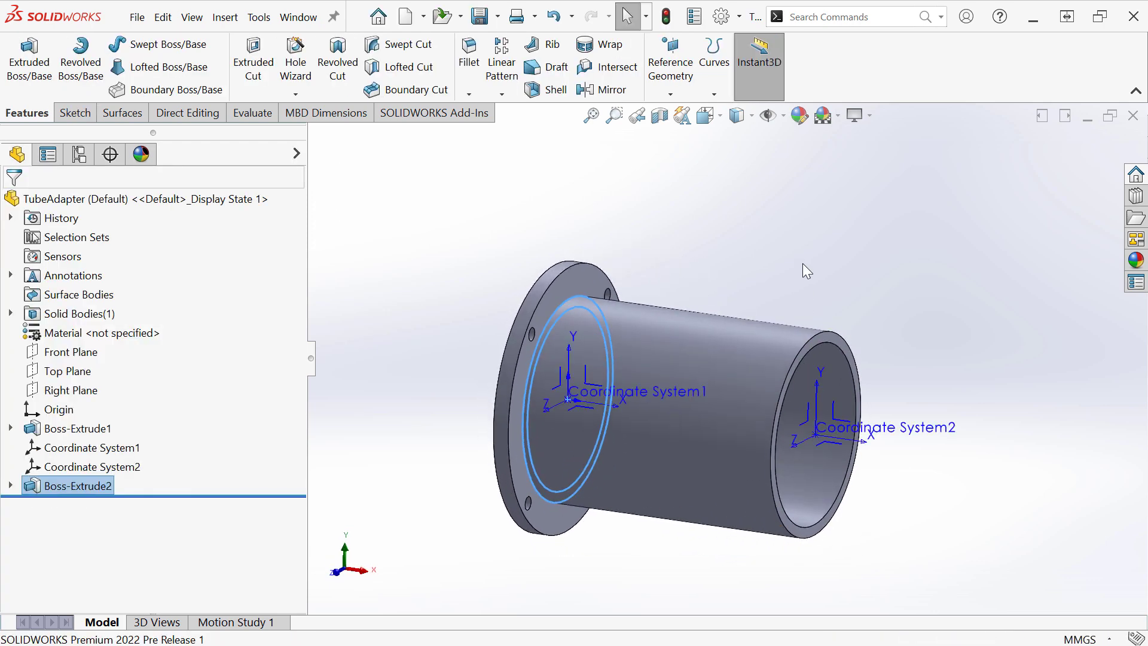
right_click(90, 468)
left_click(105, 270)
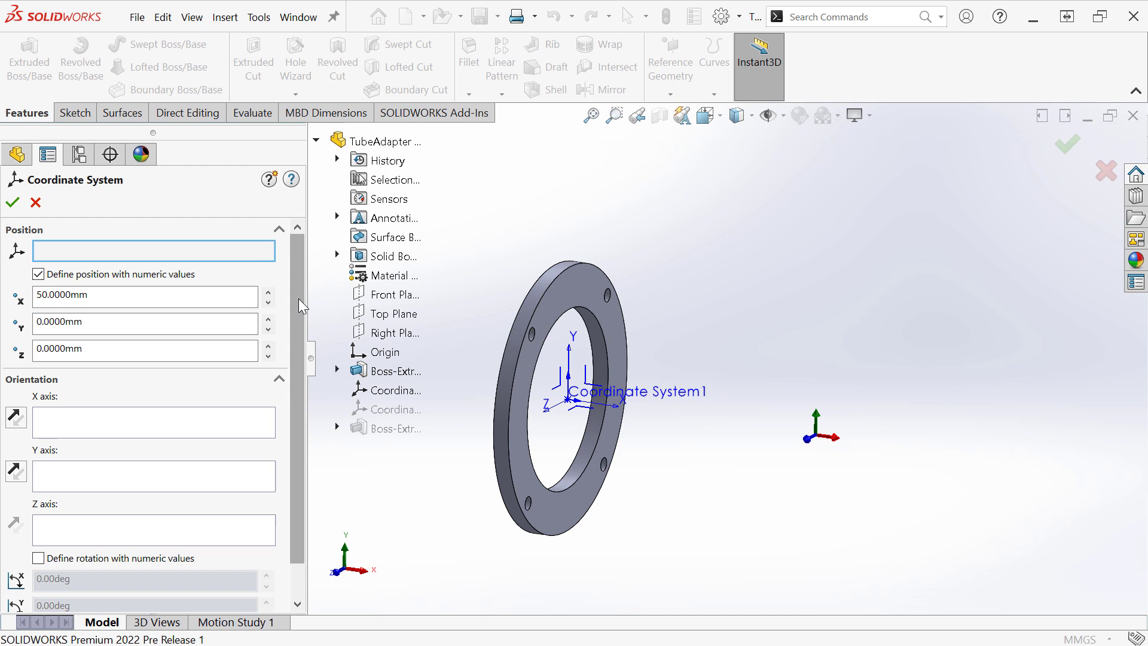
left_click_drag(299, 299, 303, 369)
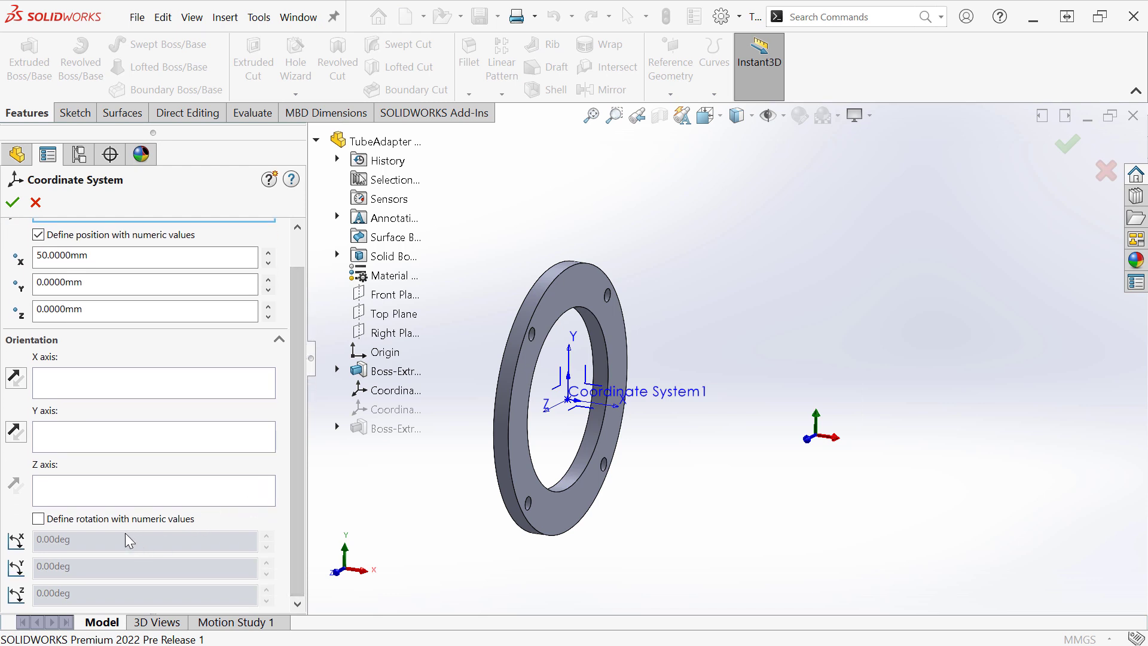
left_click(38, 518)
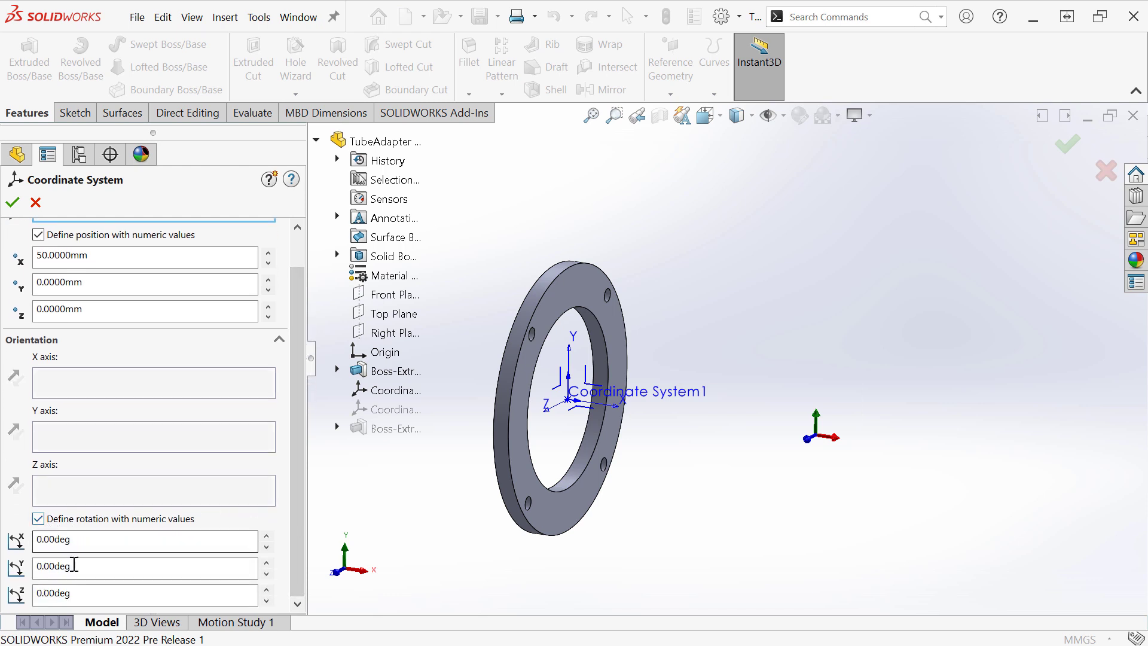
double_click(65, 593)
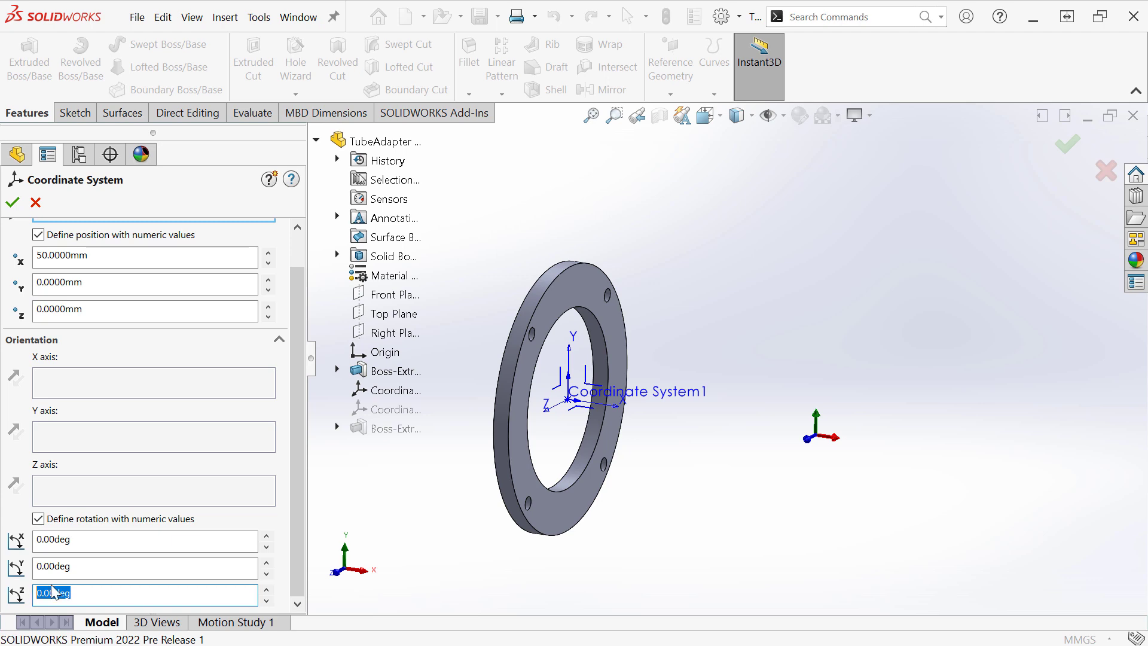
type("-30")
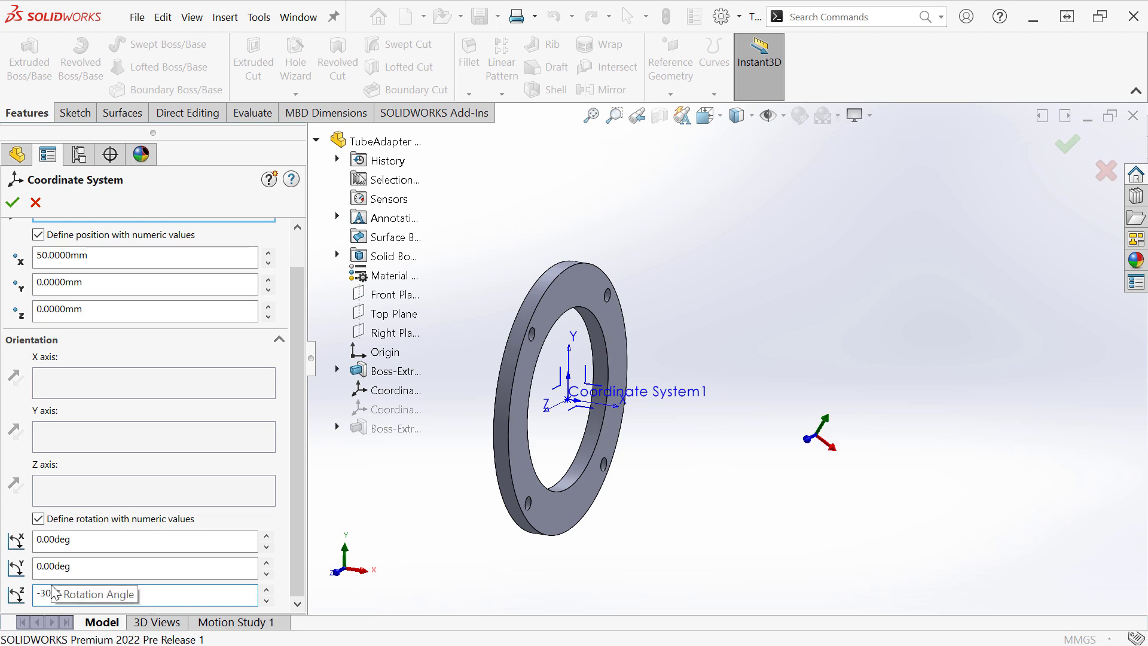
left_click(13, 202)
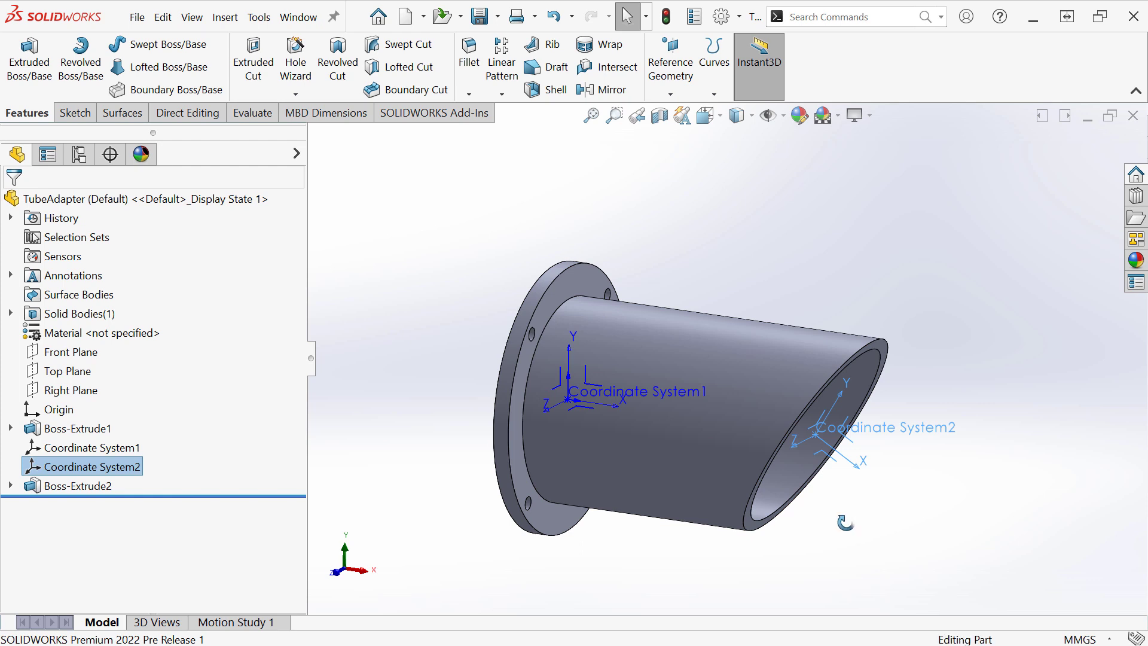
mouse_move(852, 525)
middle_mouse_down()
mouse_move(778, 521)
mouse_move(836, 528)
middle_mouse_up()
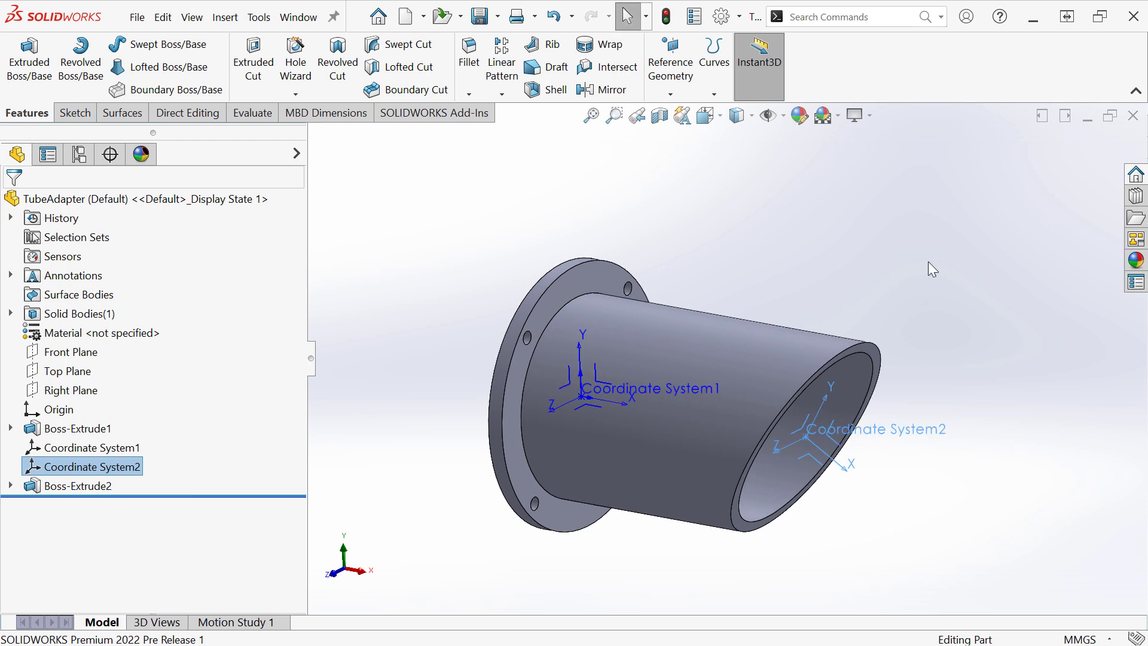
key("ctrl+z")
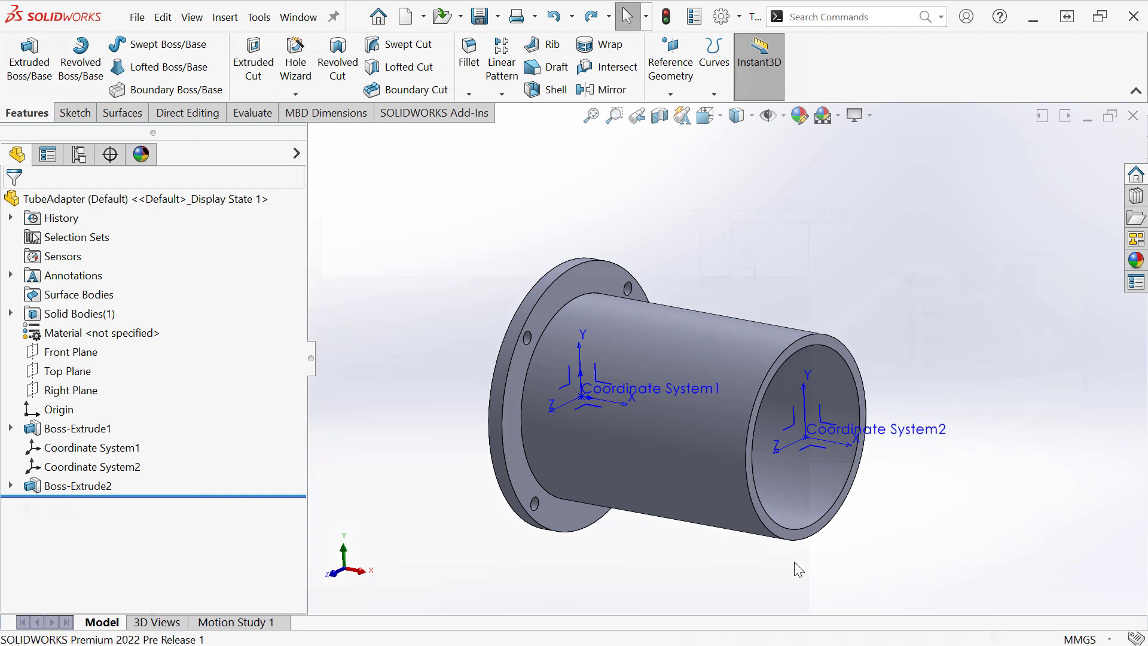
- Revolve-cut the groove sketch about Coordinate System2's X axis near the tube's far end
key("ctrl+y")
left_click(28, 113)
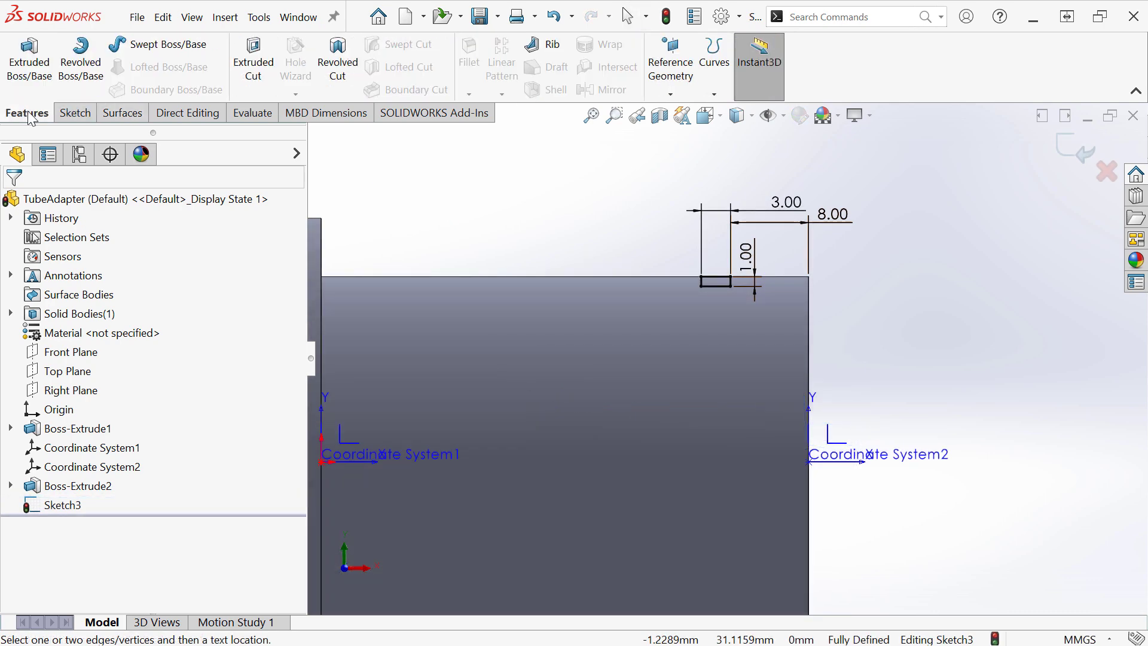
left_click(338, 63)
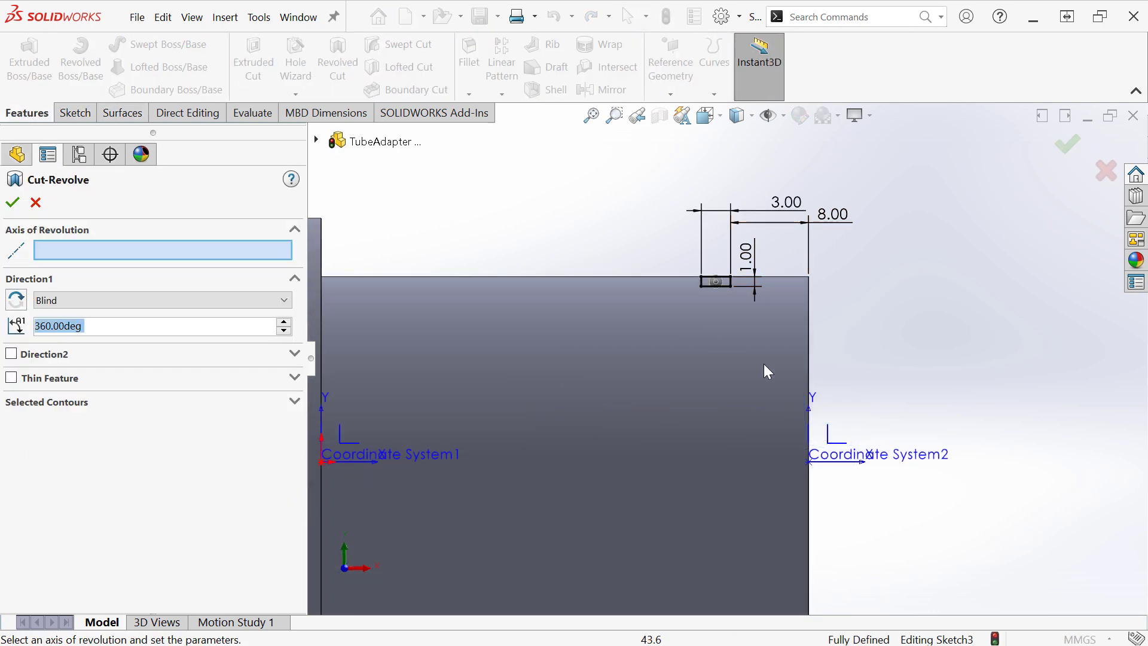
middle_click_drag(861, 477, 876, 432)
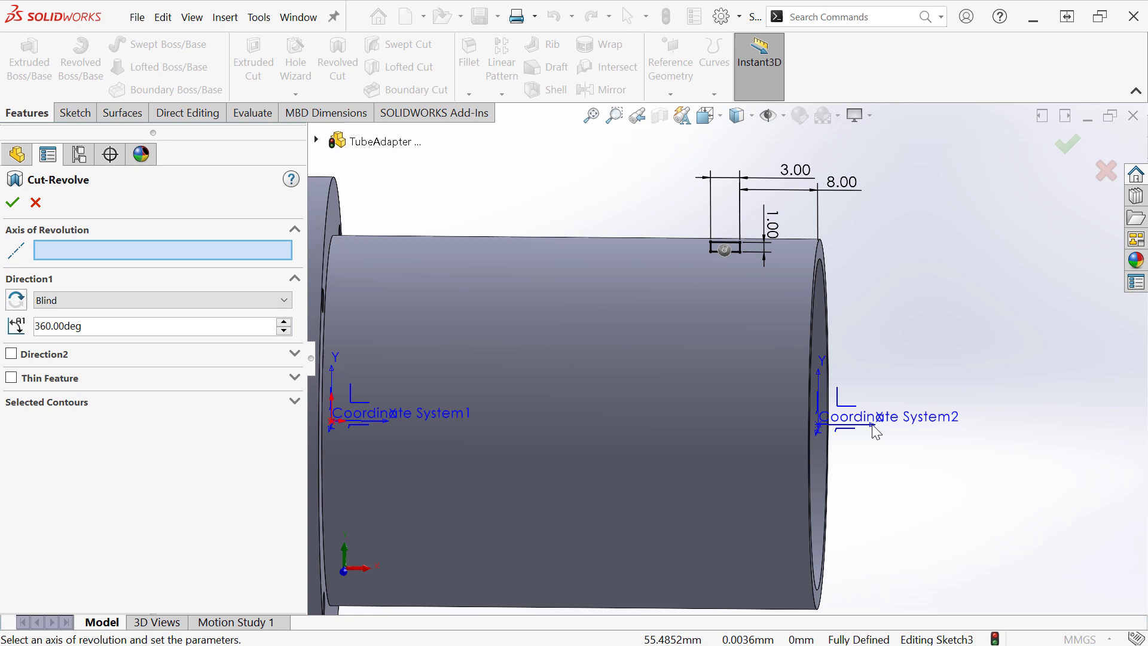
scroll(866, 430, "down", 5)
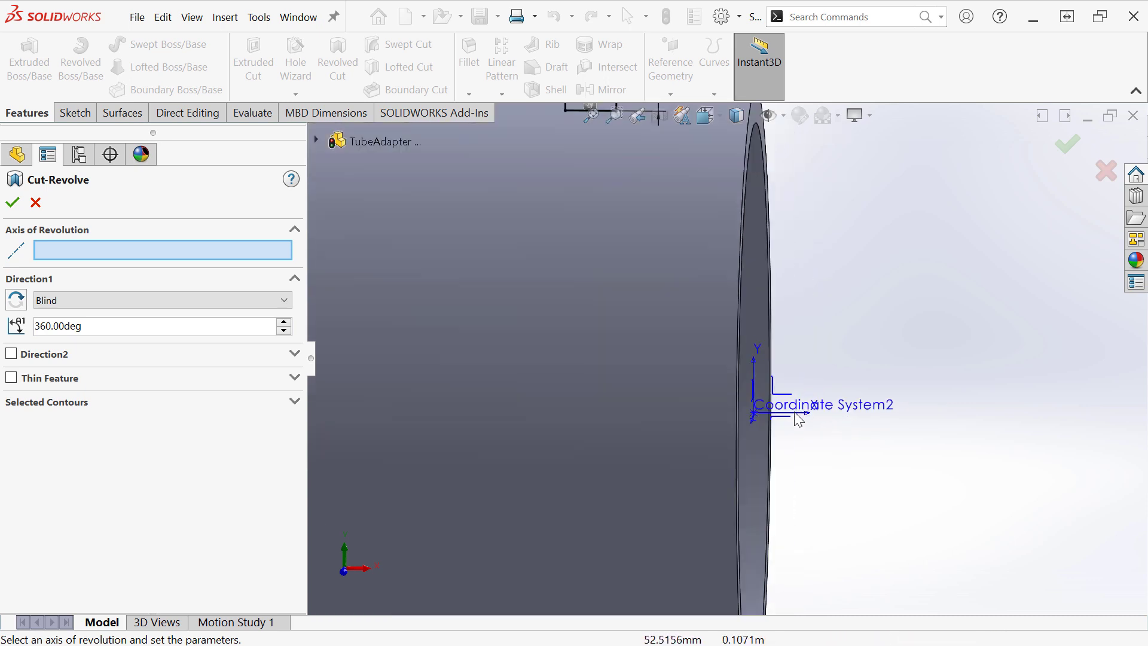
left_click(787, 417)
scroll(790, 422, "up", 5)
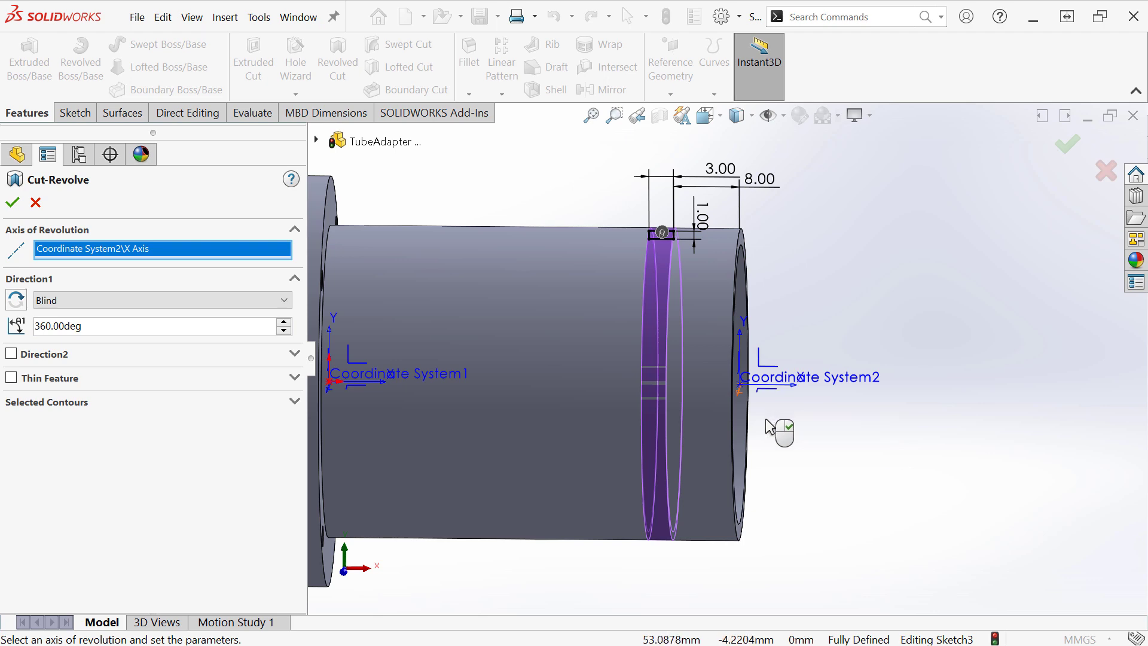
key("Return")
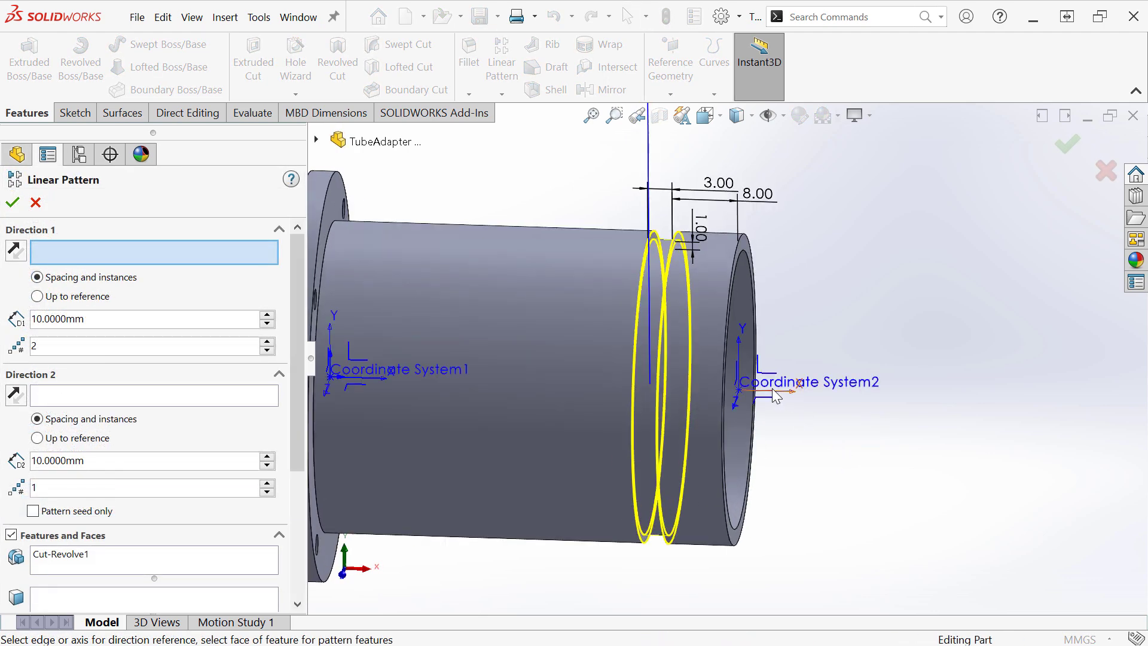
- Pattern Cut-Revolve1 along Coordinate System2's X axis with 5 mm spacing, 2 instances
left_click(785, 394)
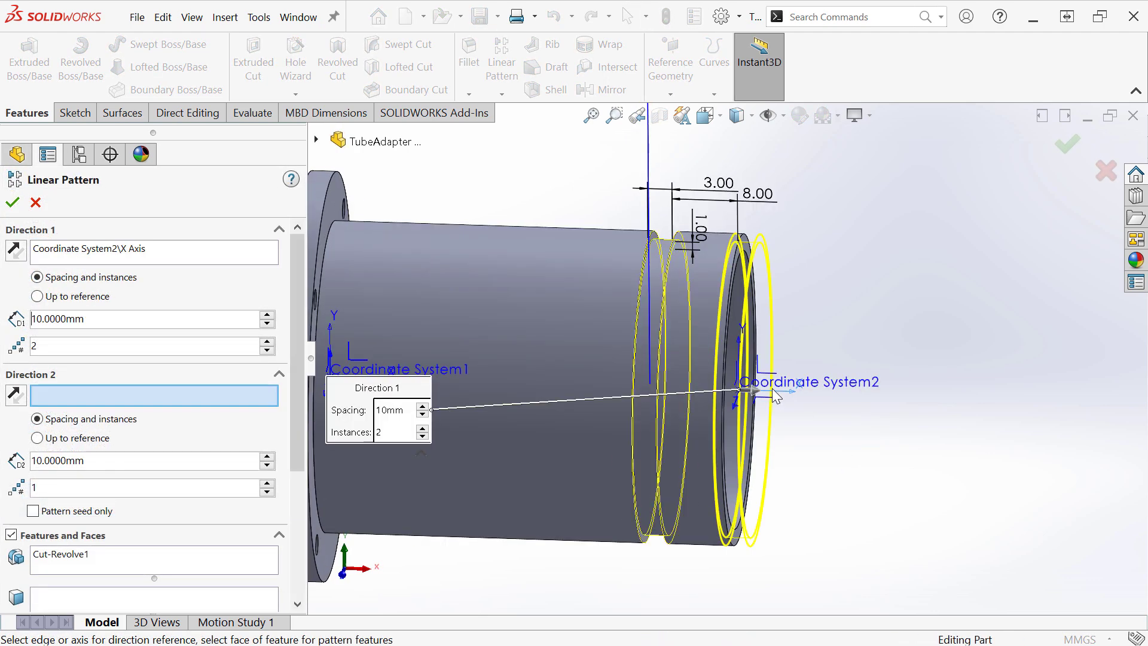
double_click(141, 319)
type("5")
key("Return")
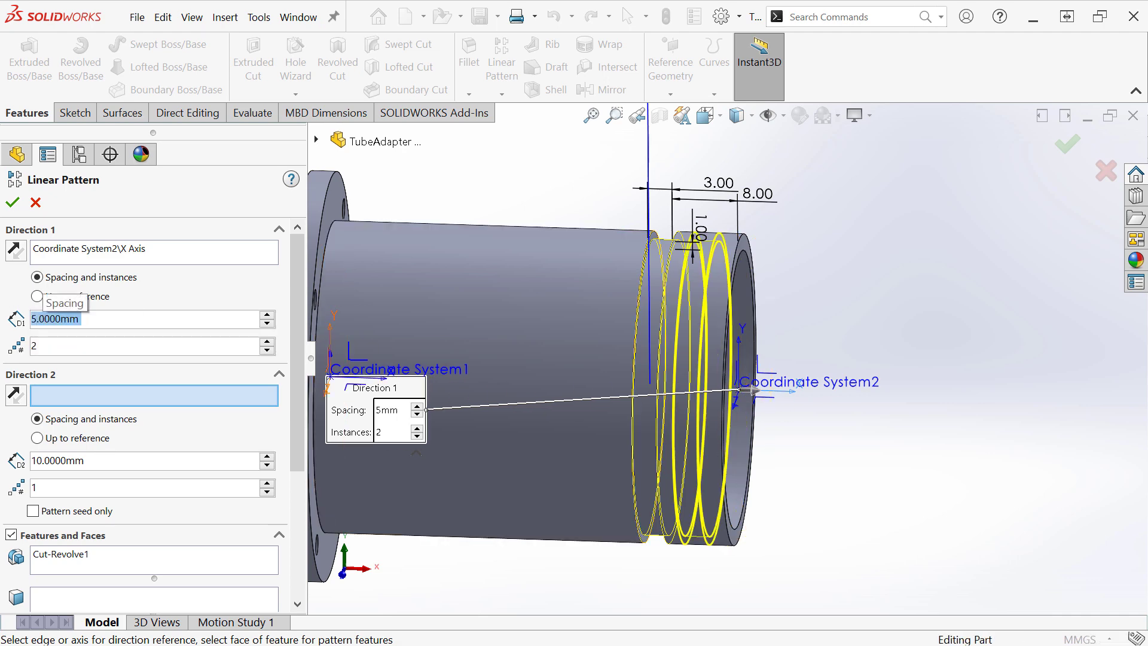
key("Return")
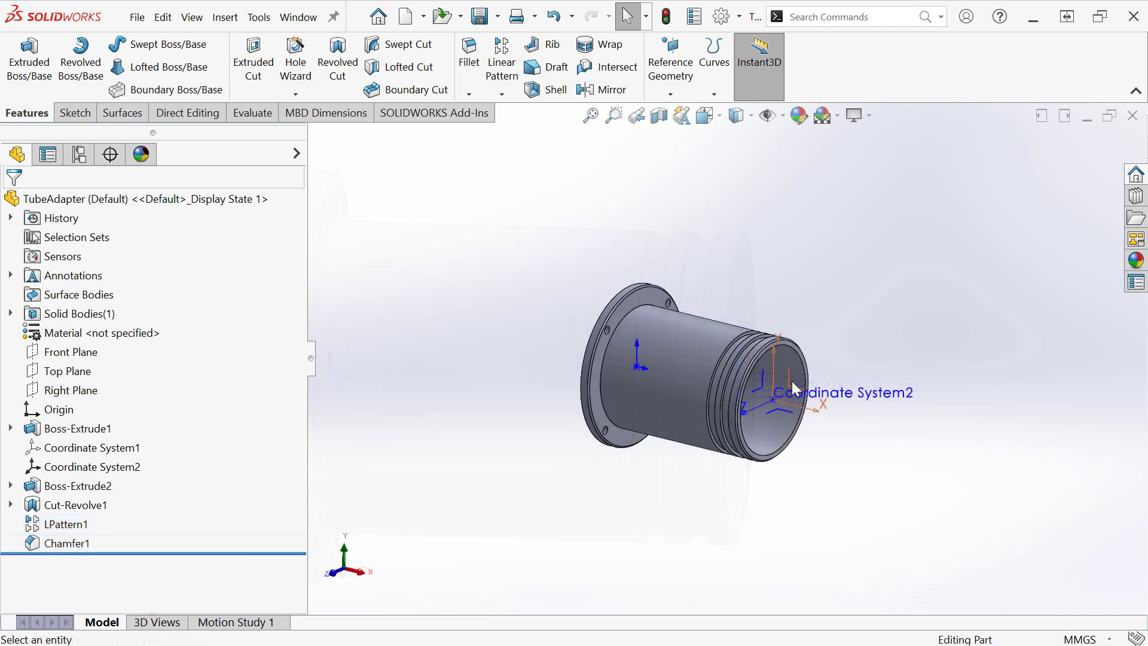
left_click(794, 384)
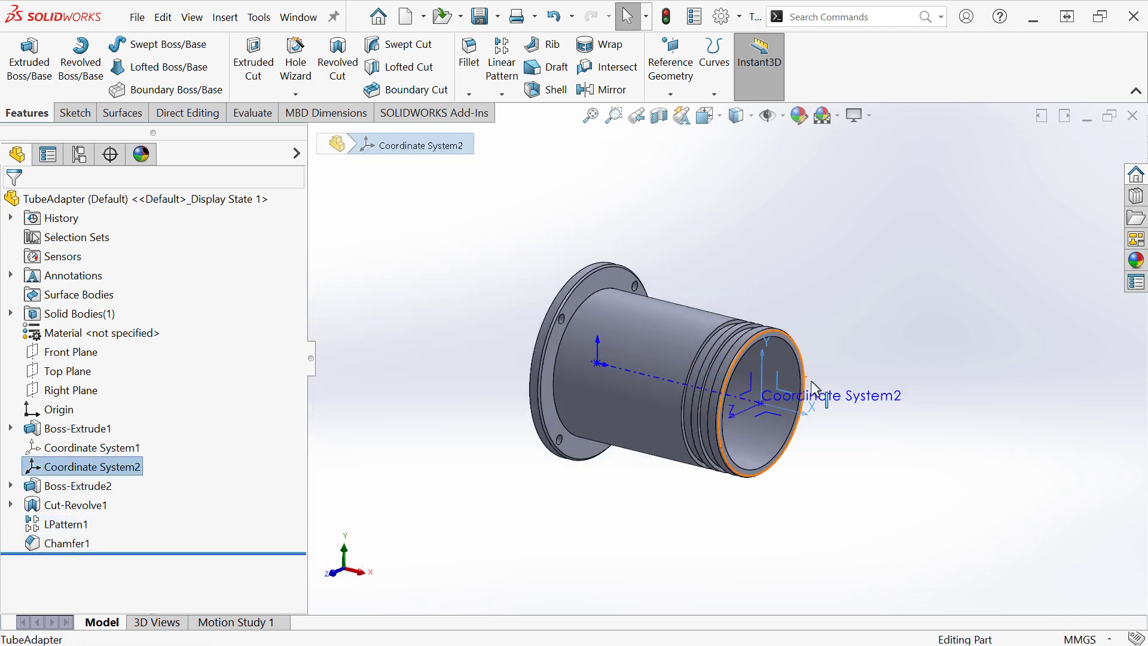
key("s")
left_click(836, 437)
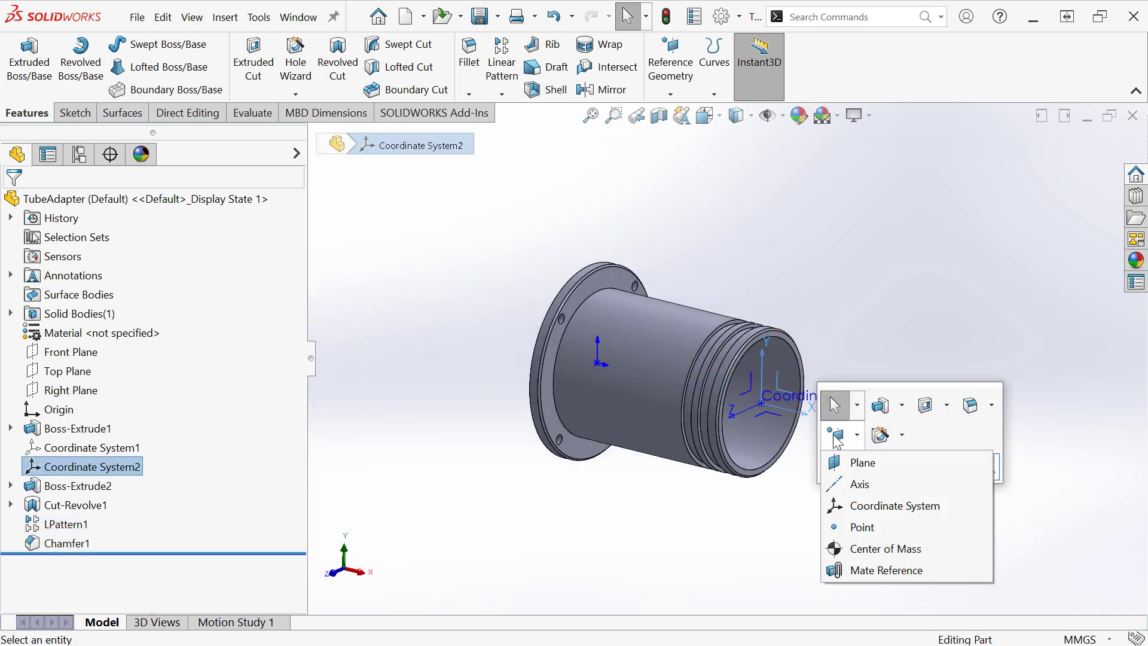
left_click(841, 463)
middle_click_drag(827, 417, 754, 365)
scroll(754, 365, "down", 2)
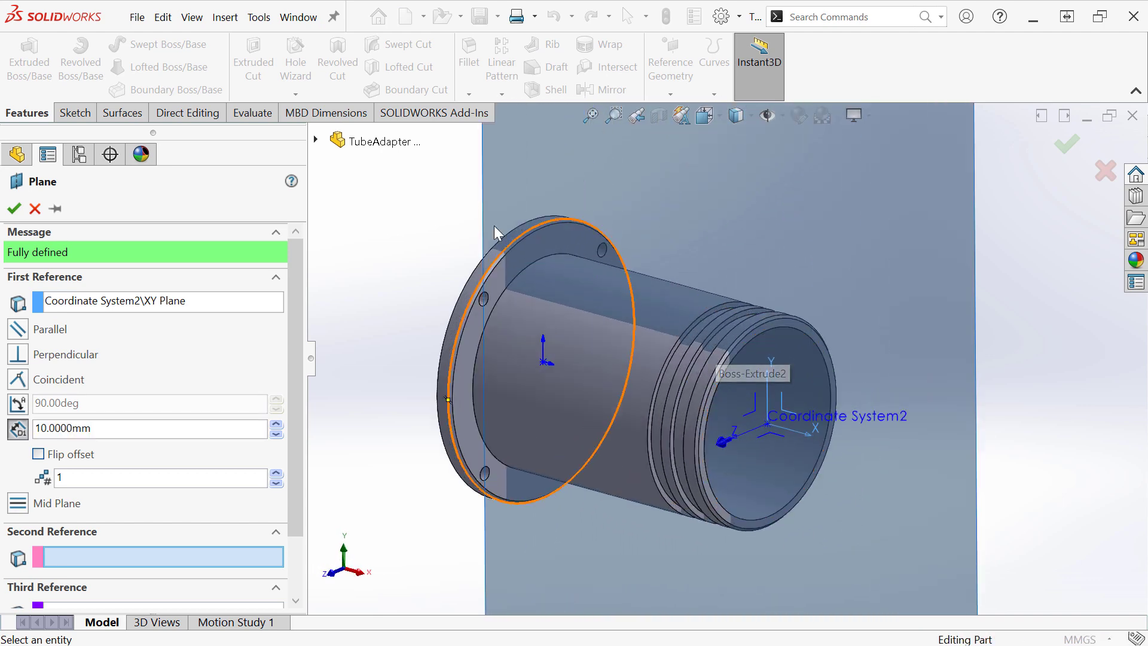
key("Escape")
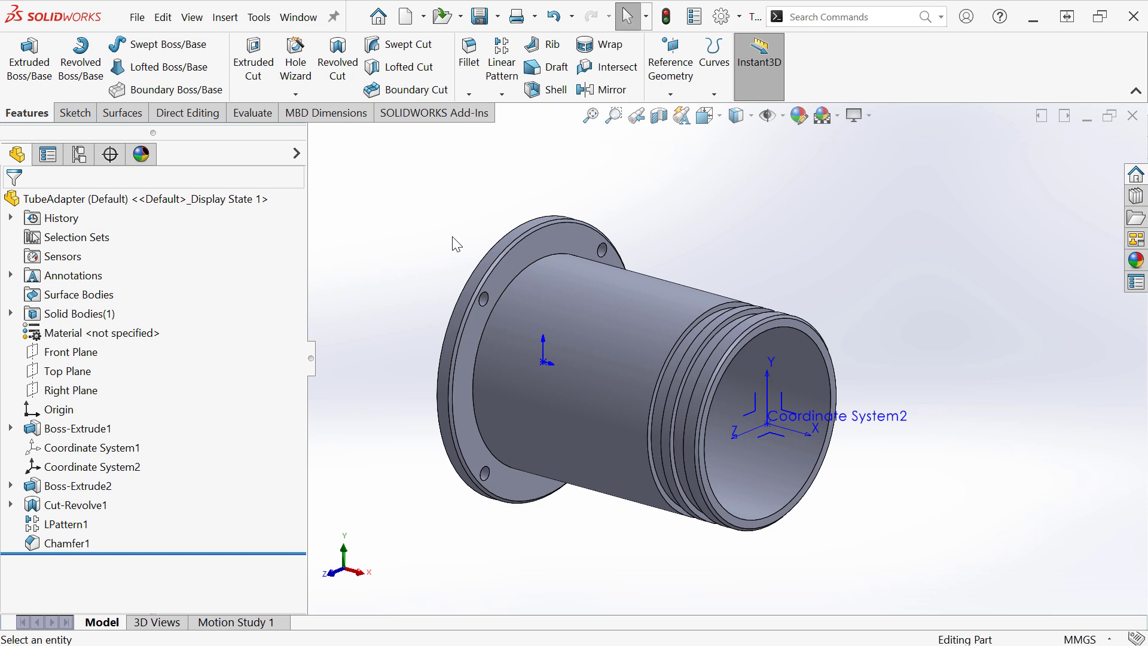